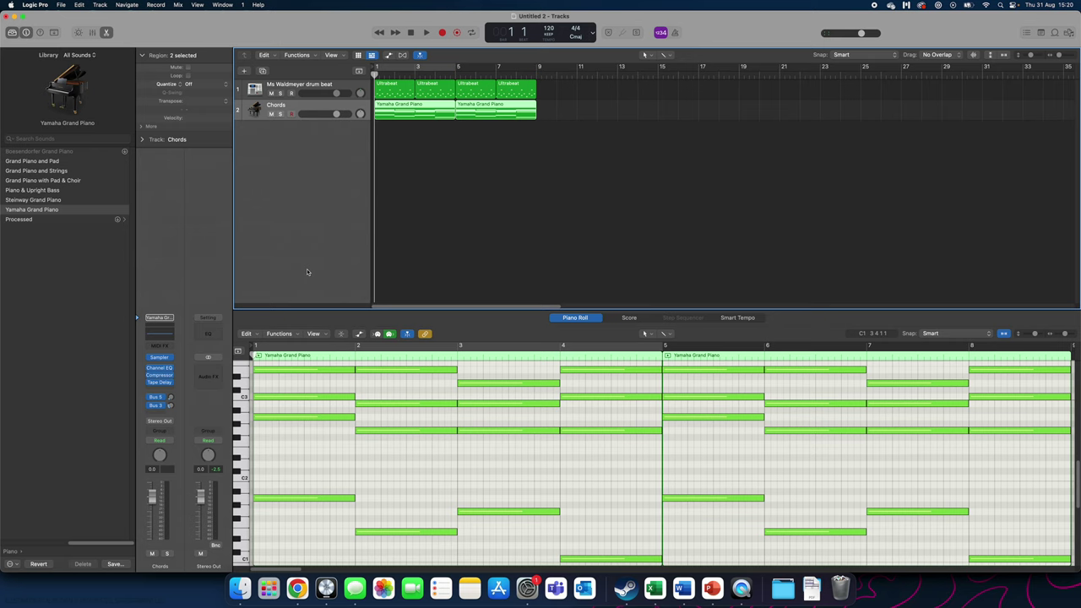
Open the new-track dialog to add a third track to the project
click(245, 72)
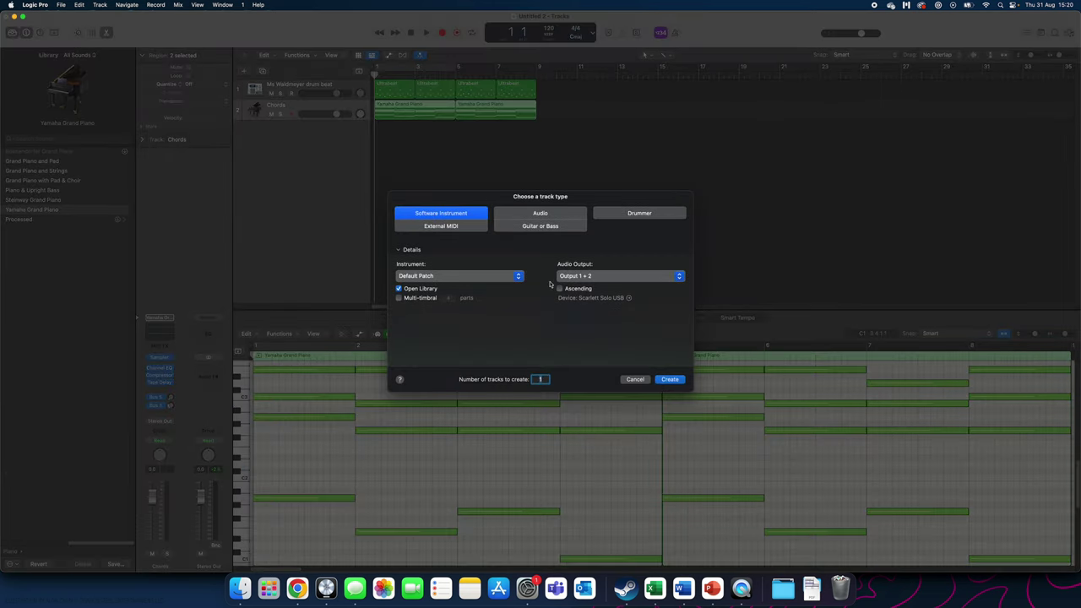
Create the software instrument track and load Synthesizer > Bass > Classic Slap House Bass onto it
click(680, 380)
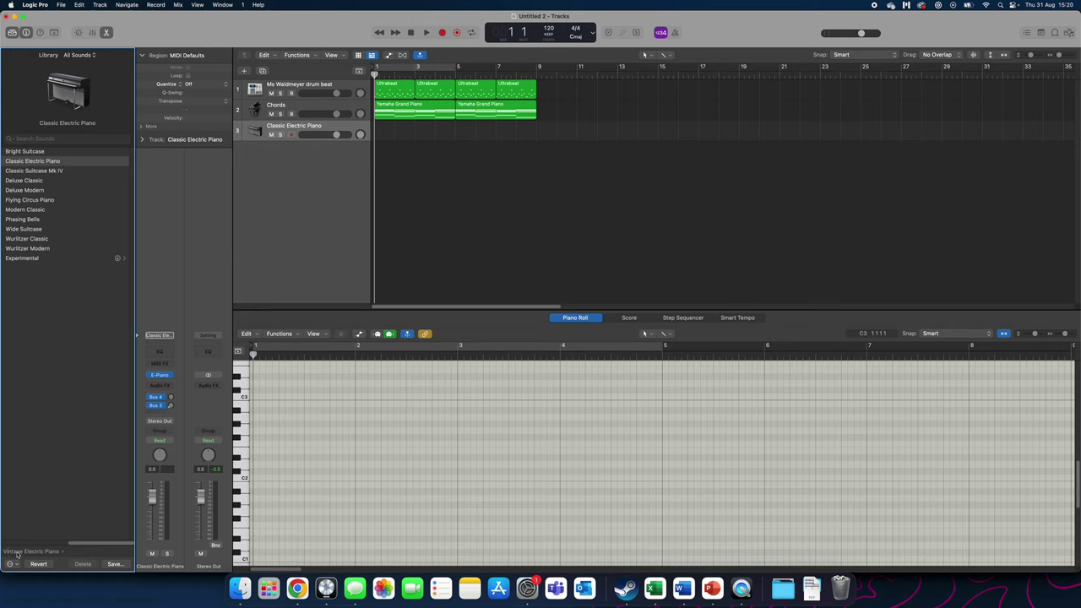
click(17, 554)
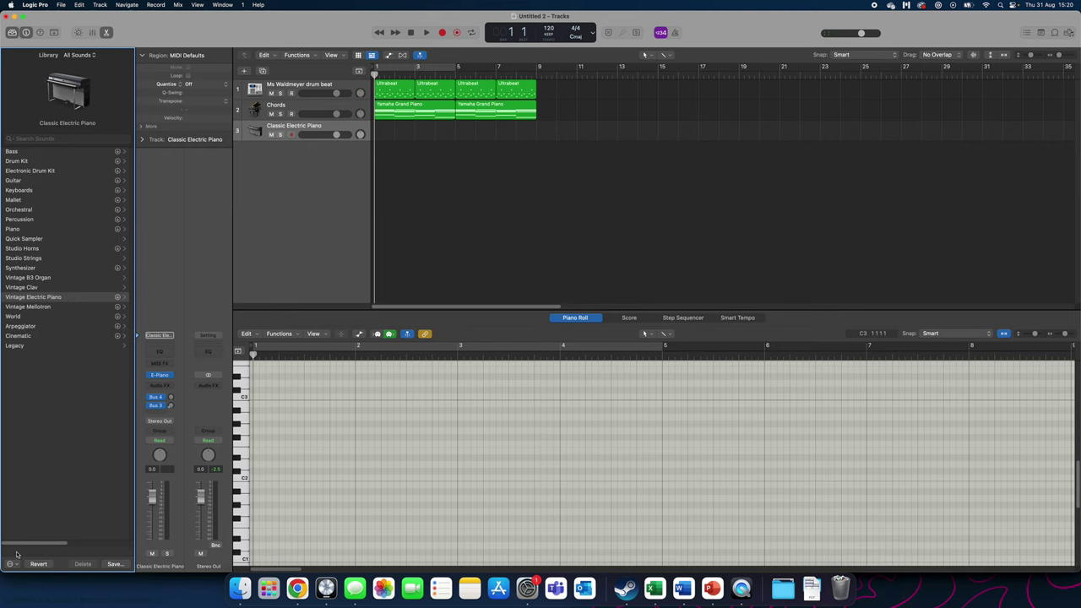
click(13, 152)
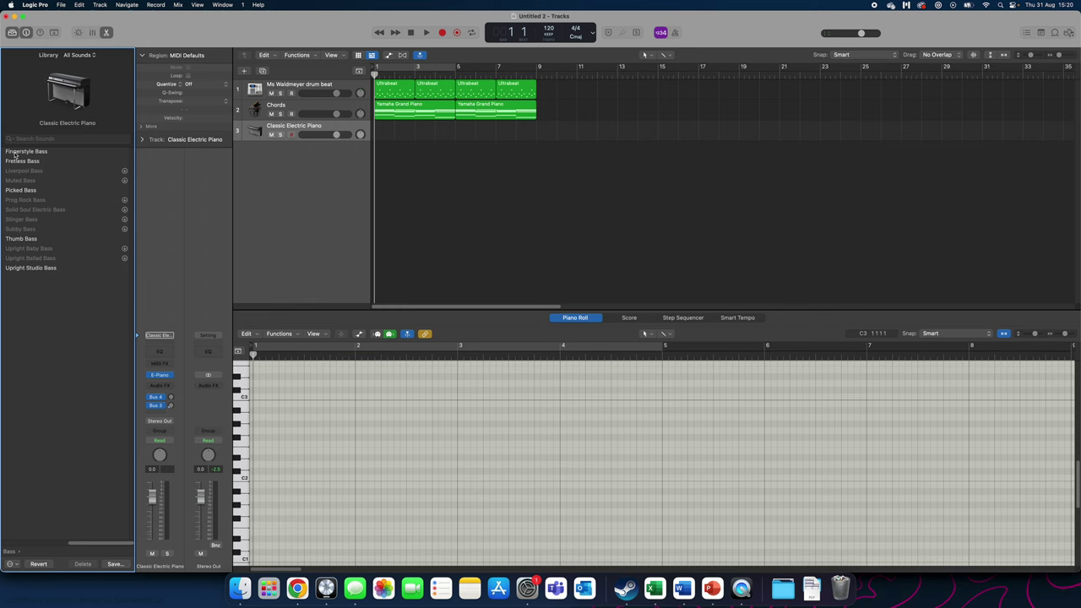
click(13, 553)
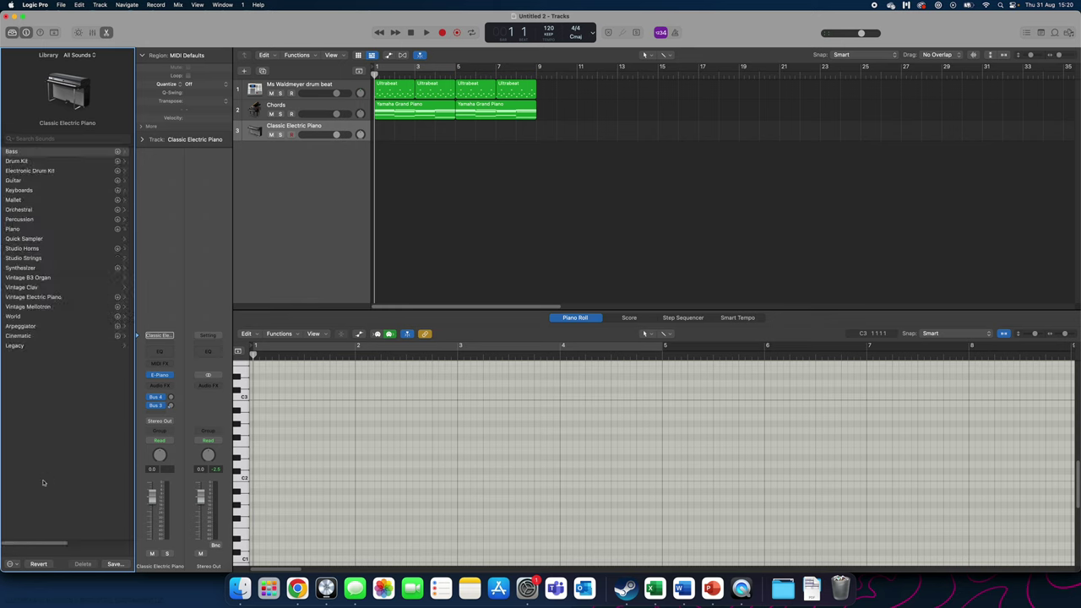
click(20, 269)
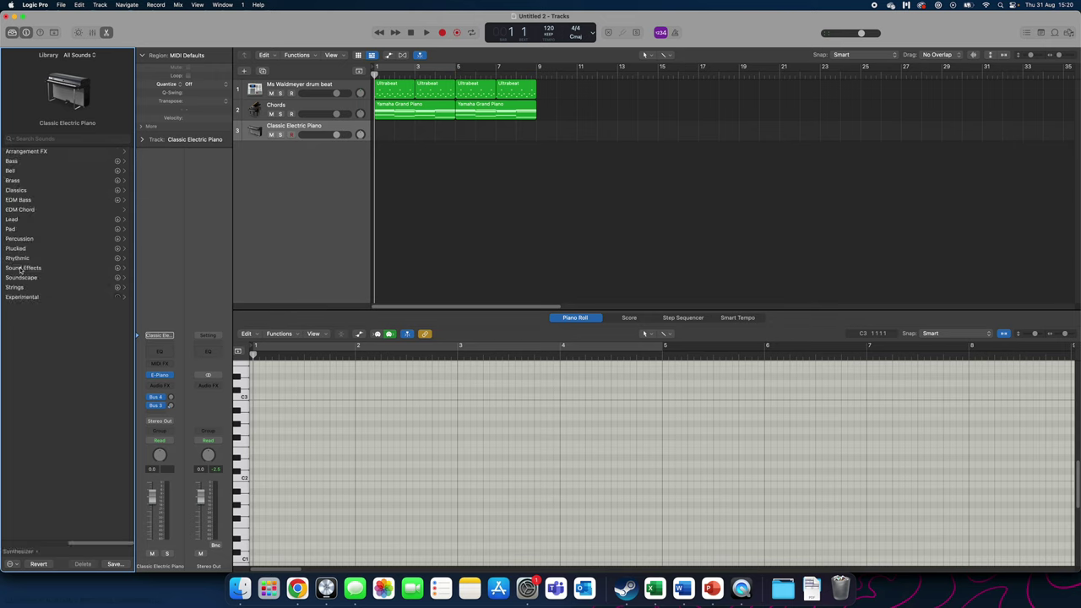
click(16, 160)
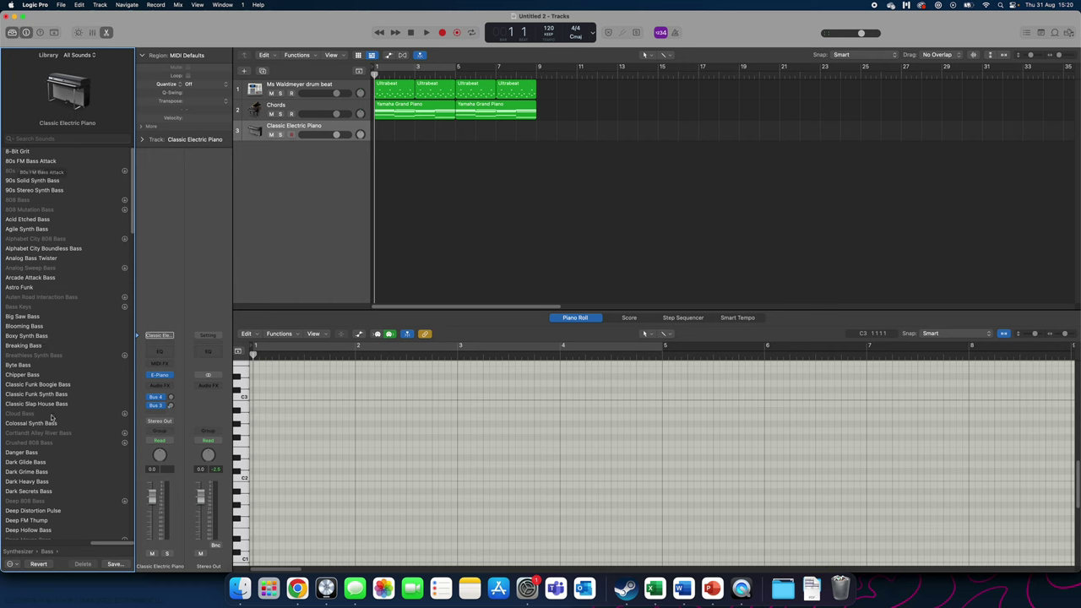
scroll(59, 397, down, 10)
scroll(83, 362, up, 10)
click(14, 405)
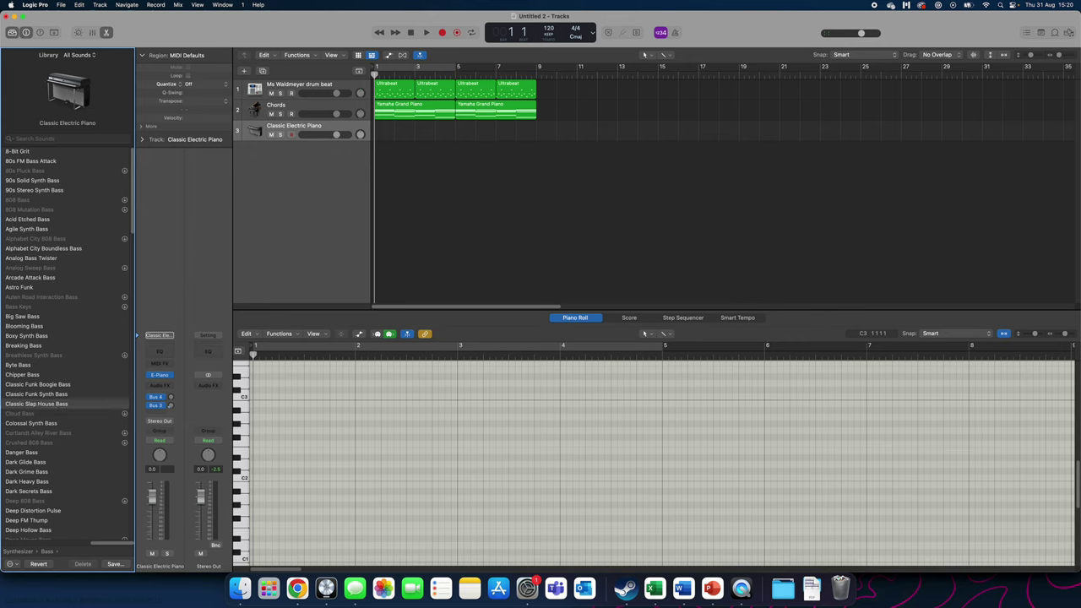
click(223, 4)
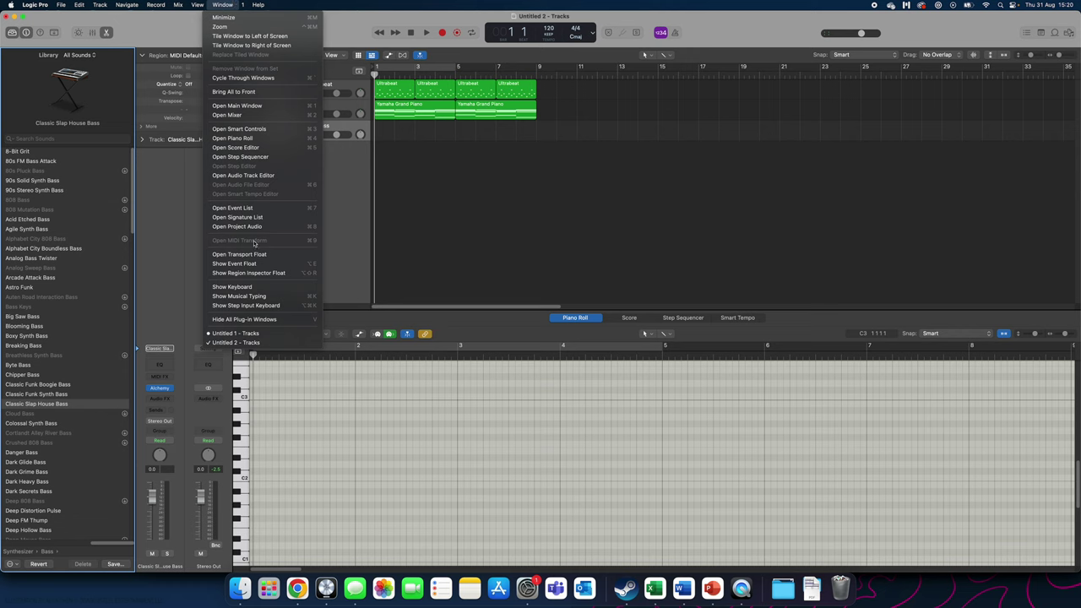
mouse_move(197, 4)
click(256, 296)
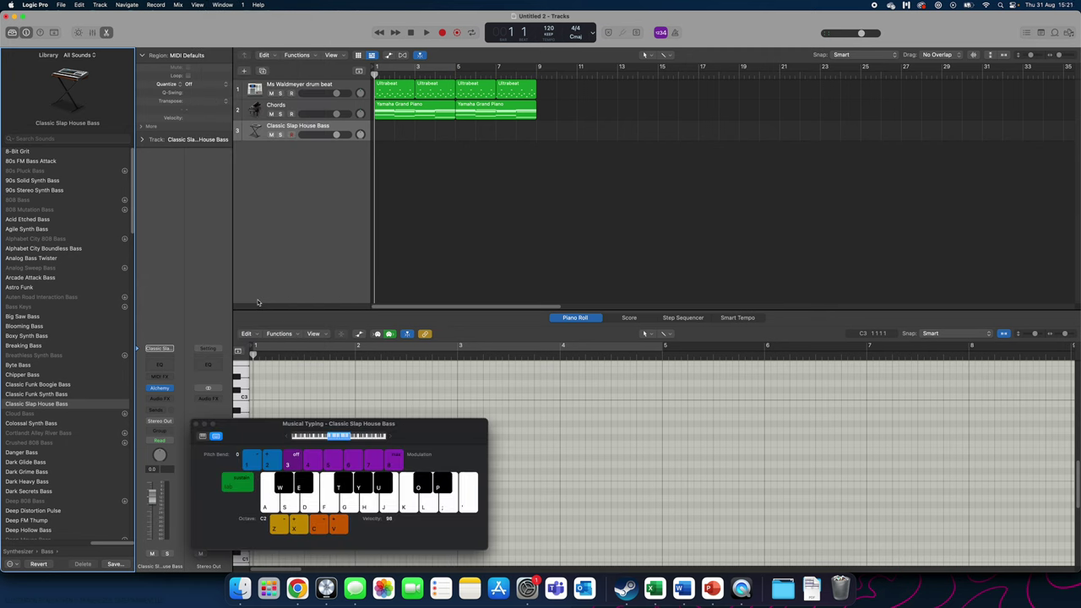
key(h)
key(j)
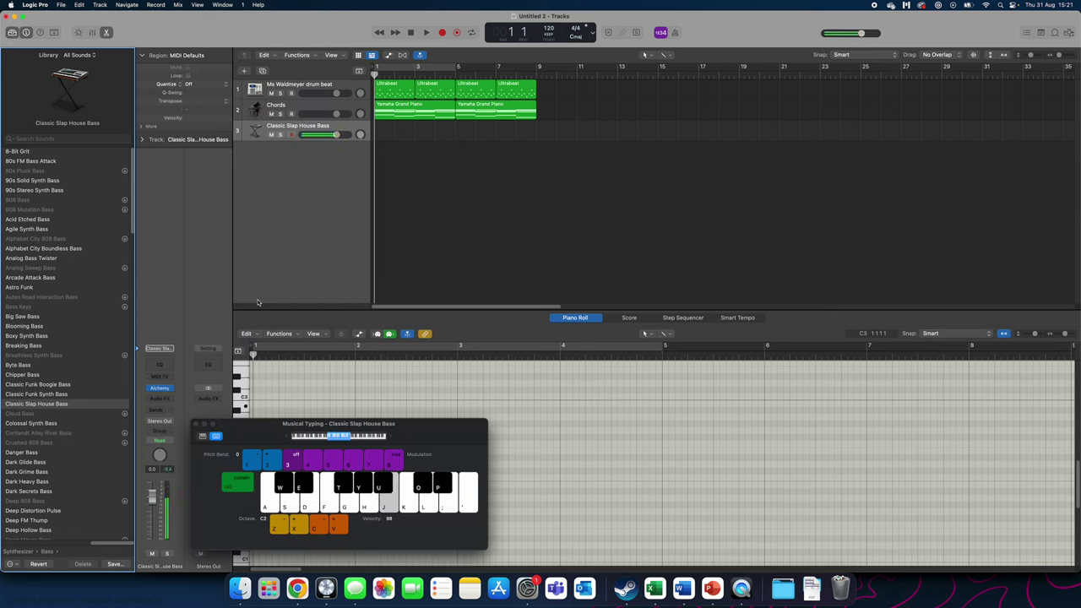
key(a)
key(s)
click(197, 425)
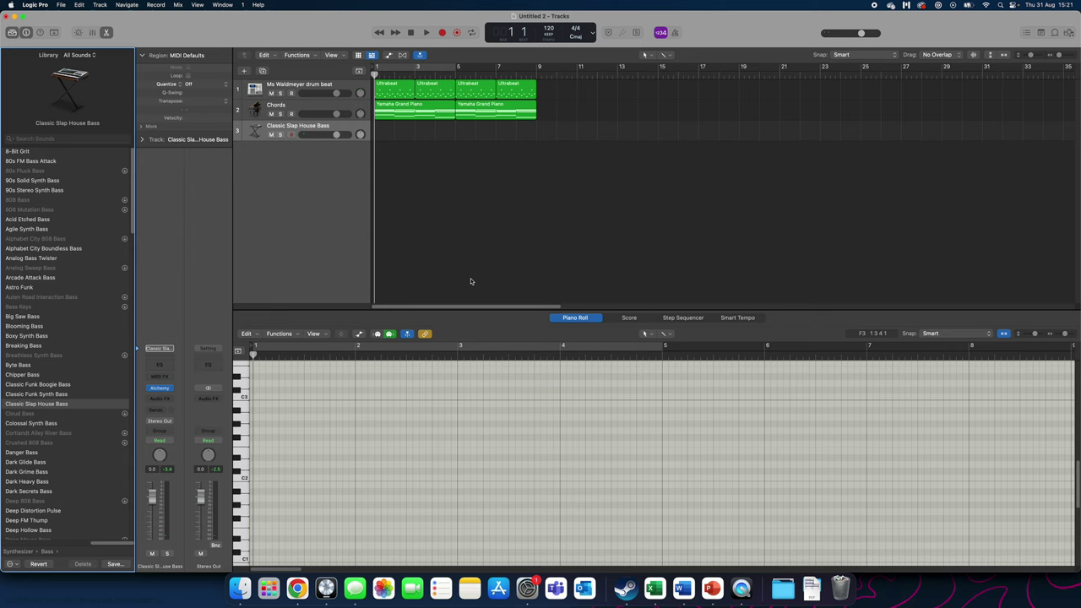
Create an empty MIDI region on track 3 at bar 1 and stretch it to four bars
click(390, 131)
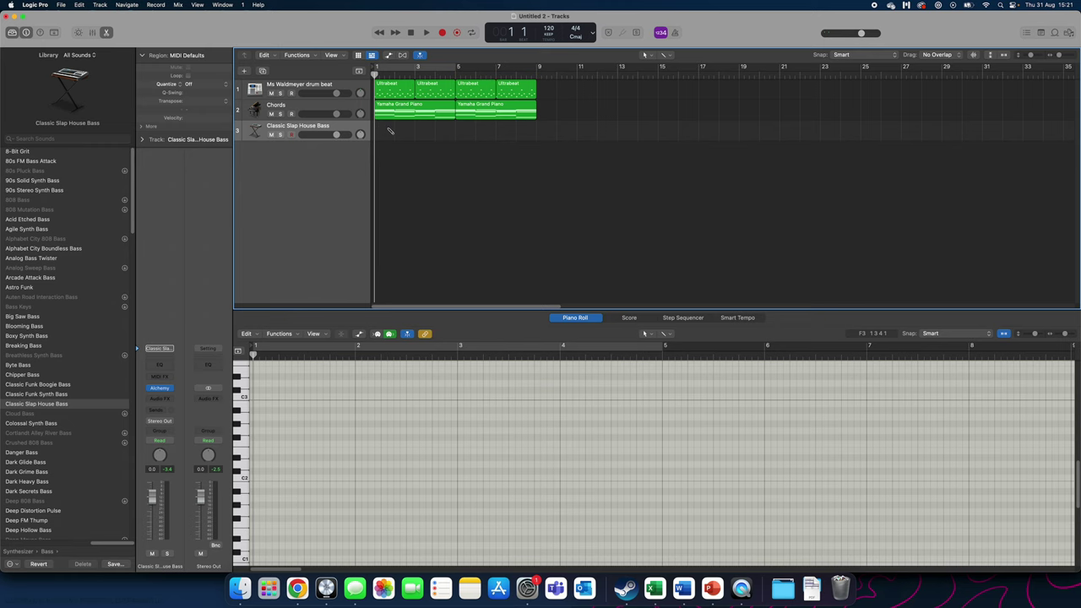
double_click(385, 135)
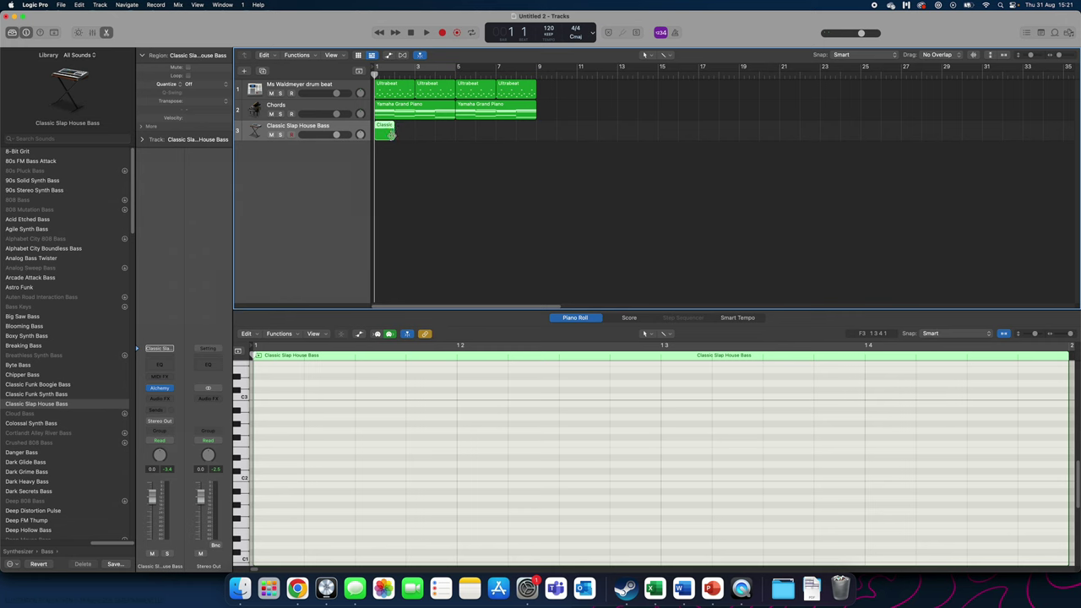
drag(393, 133, 455, 134)
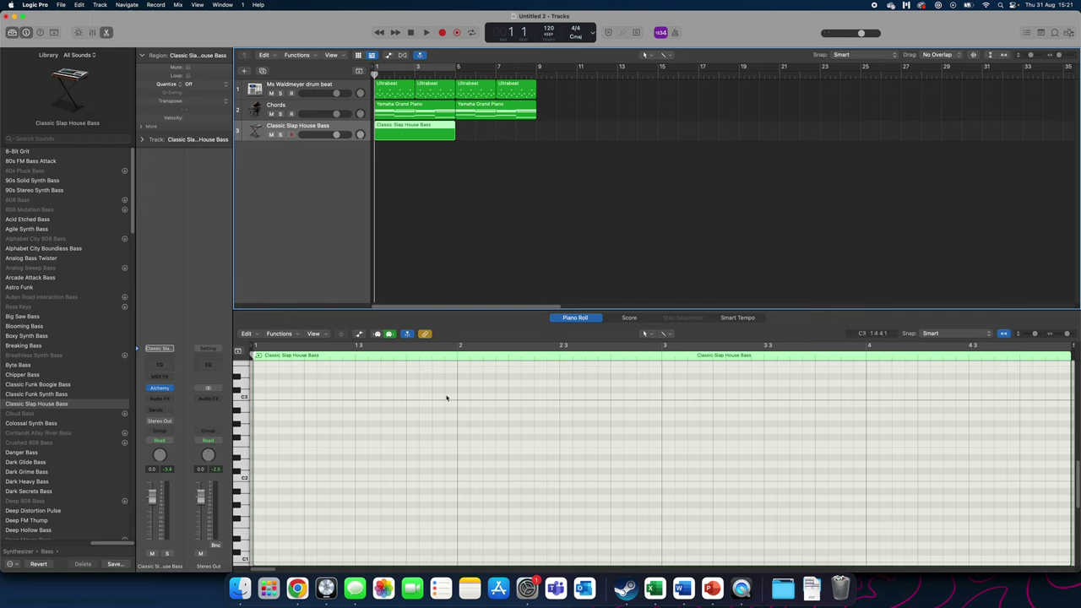
click(434, 257)
Open the bass region in the Piano Roll, audition pitches, and add a one-bar A2 note at bar 1
key(e)
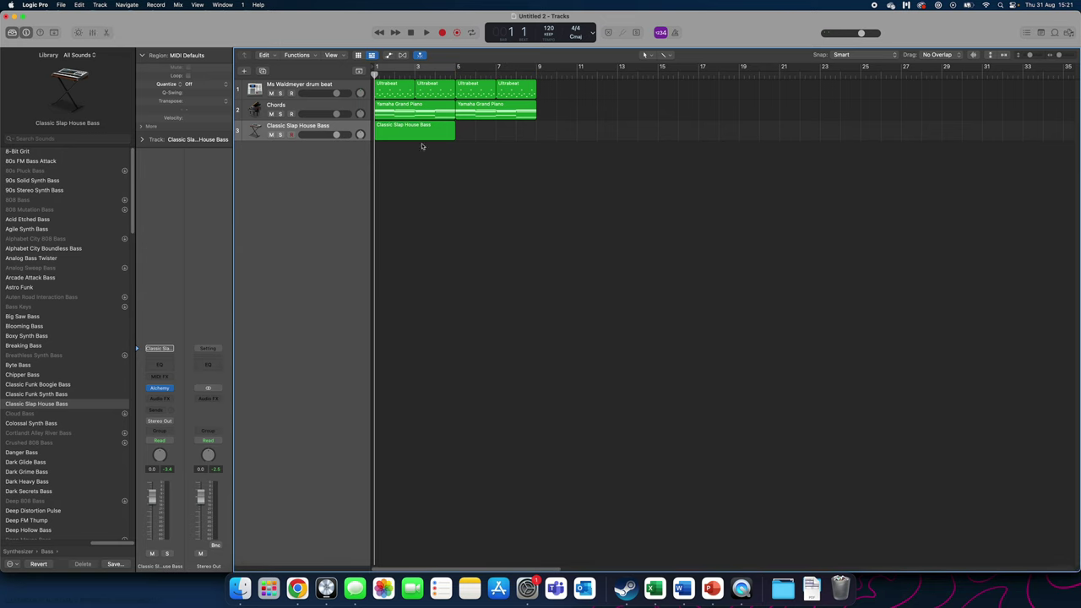
double_click(410, 132)
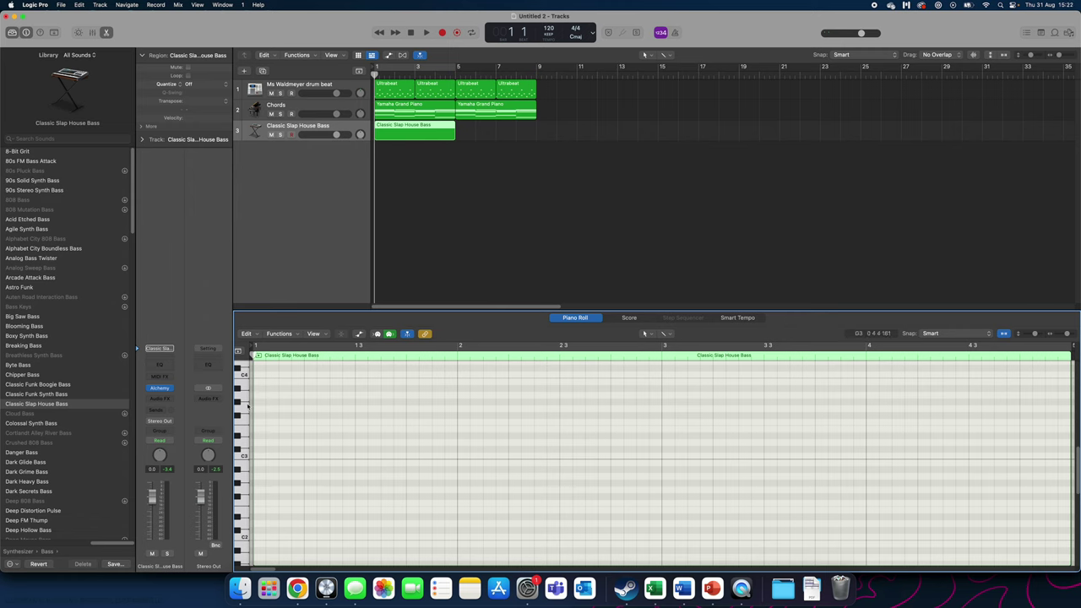
click(240, 388)
click(243, 478)
click(262, 478)
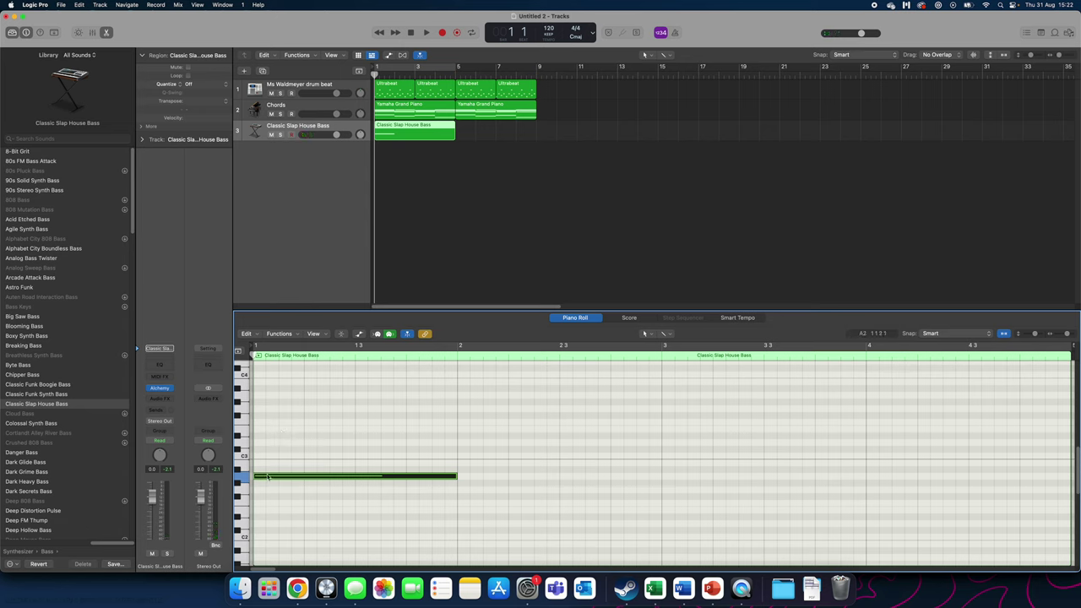
Shorten the A2 note and repeat it as four consecutive short A2 notes
drag(456, 478, 274, 477)
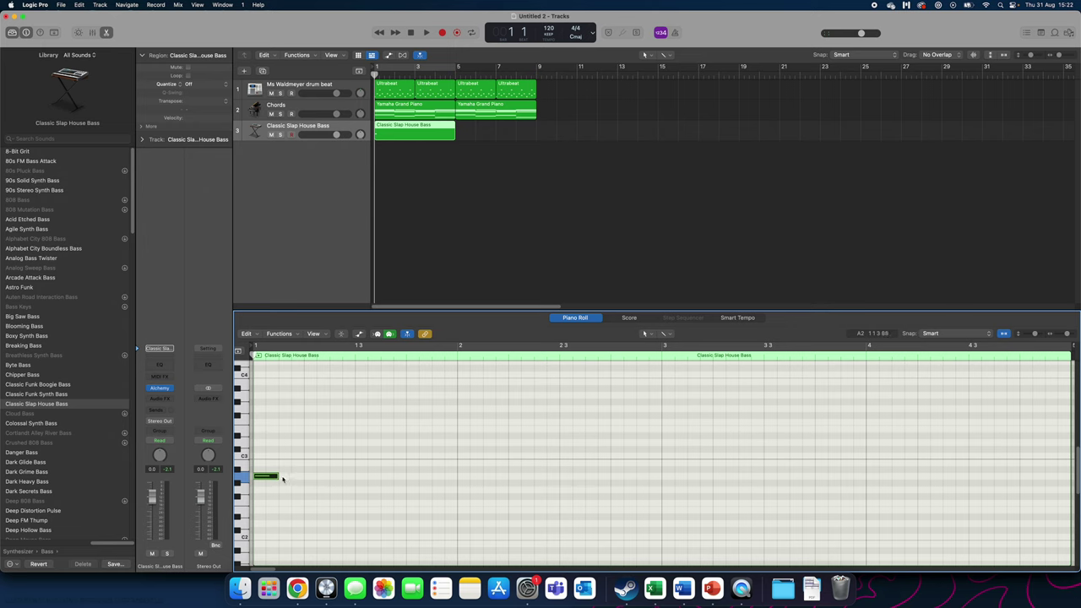
click(284, 477)
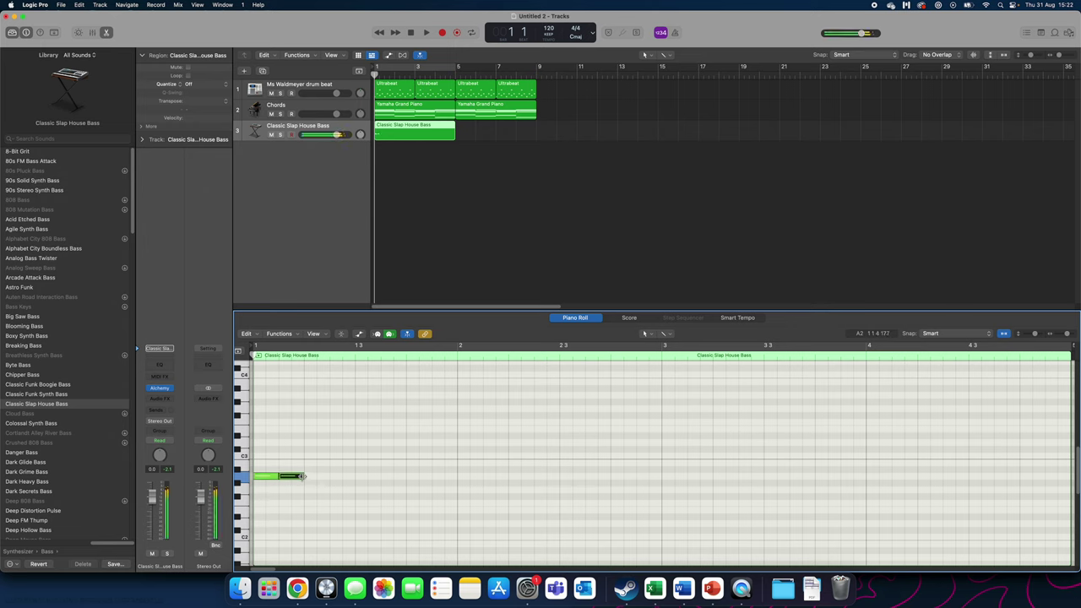
click(311, 477)
click(336, 477)
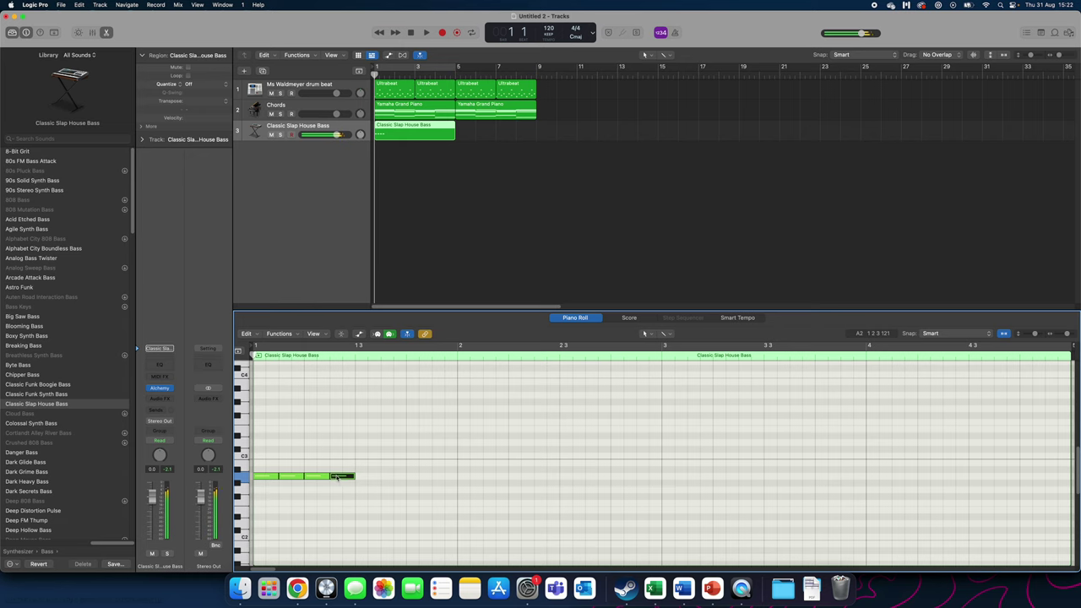
click(337, 477)
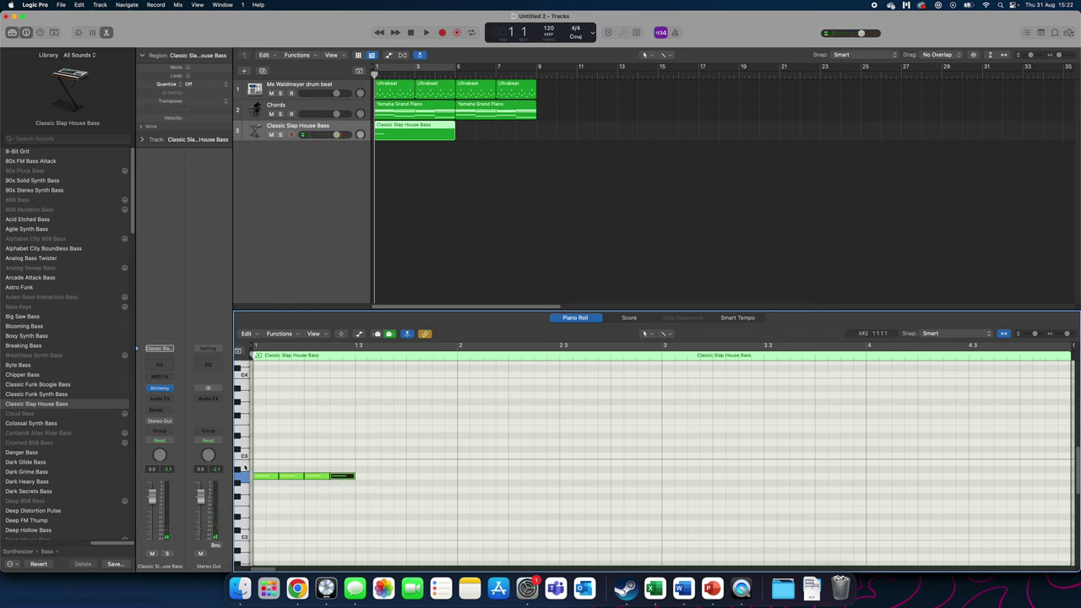
Add a group of four B2 notes after the A2 group, deleting a misplaced note
click(244, 464)
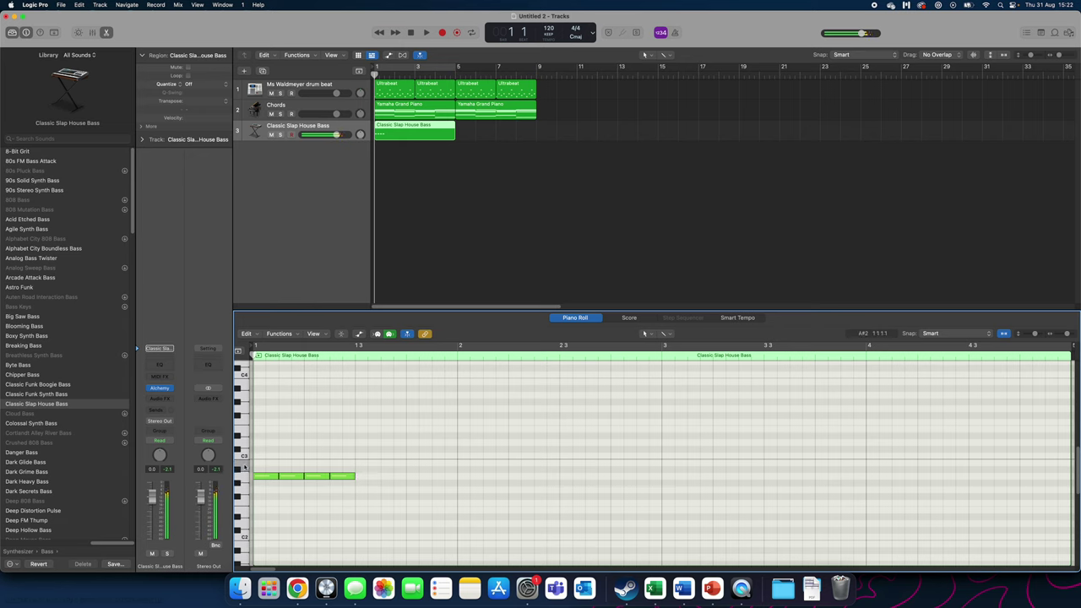
click(358, 463)
click(395, 463)
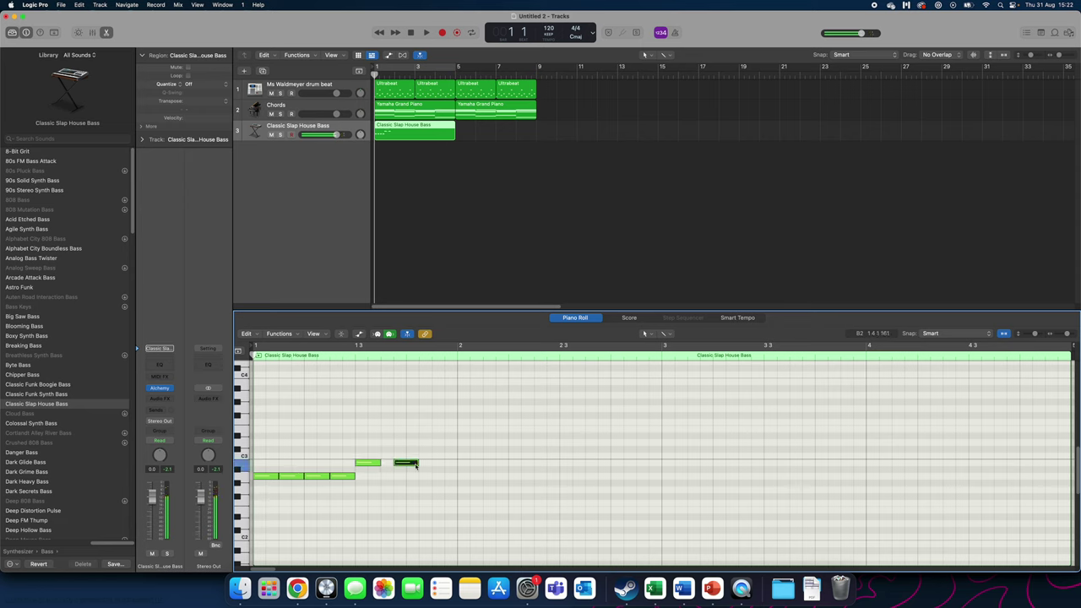
click(415, 466)
click(405, 465)
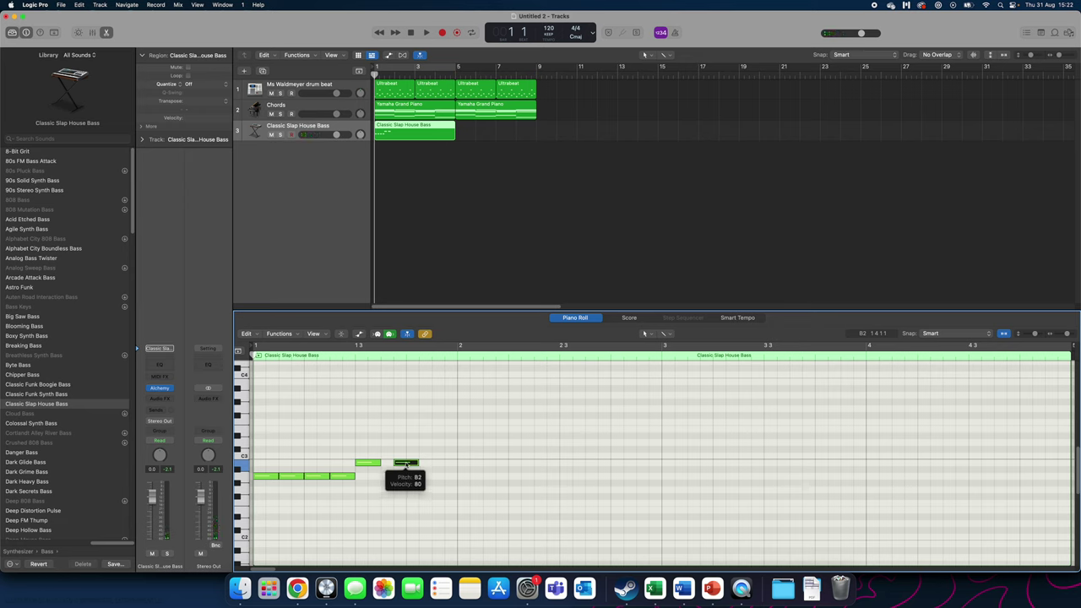
drag(405, 464, 393, 467)
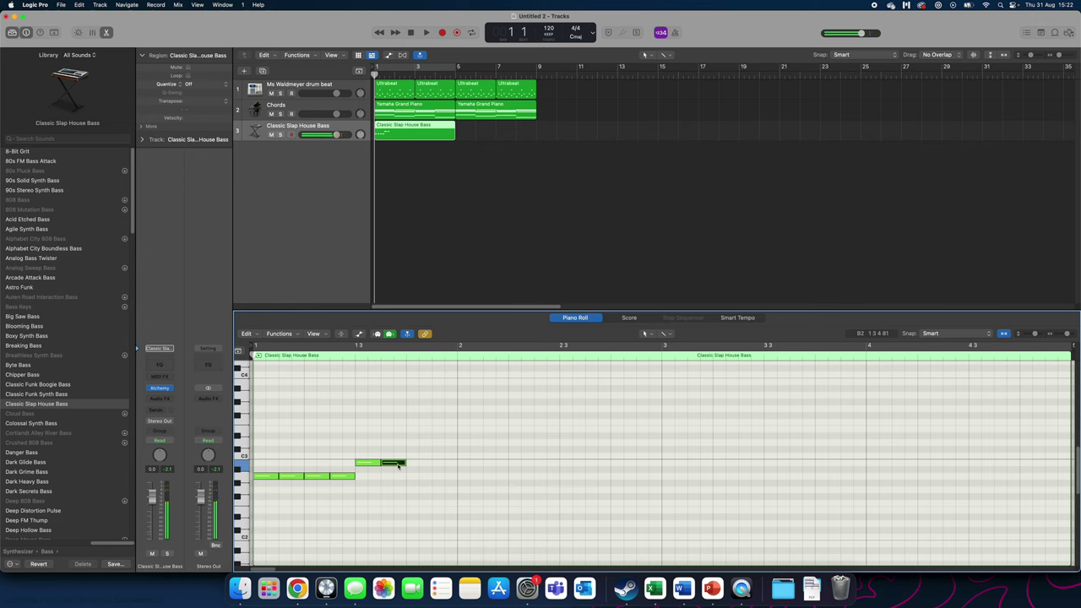
key(Delete)
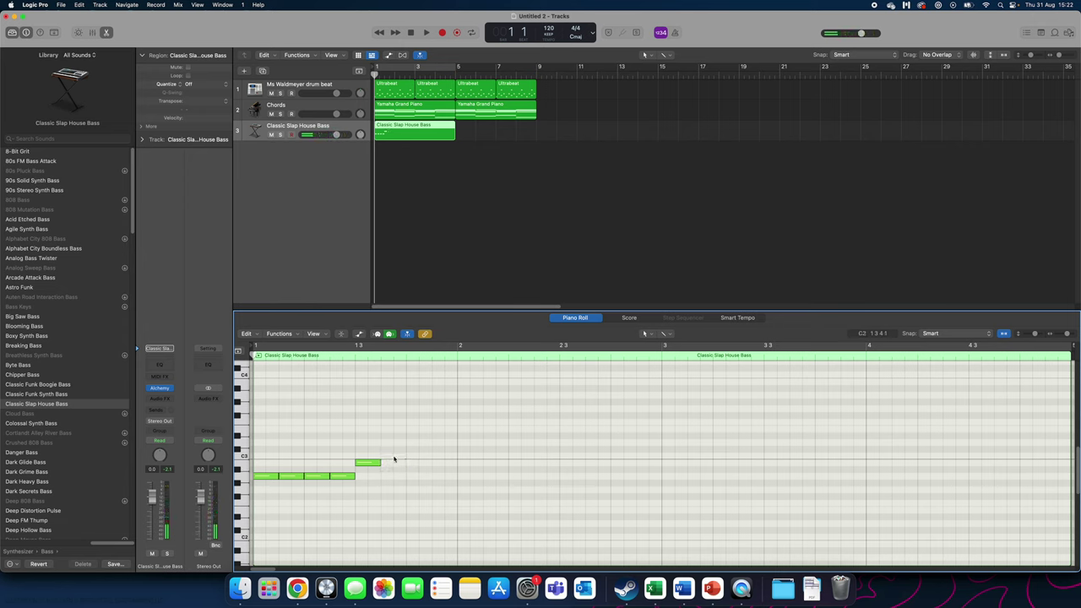
click(376, 465)
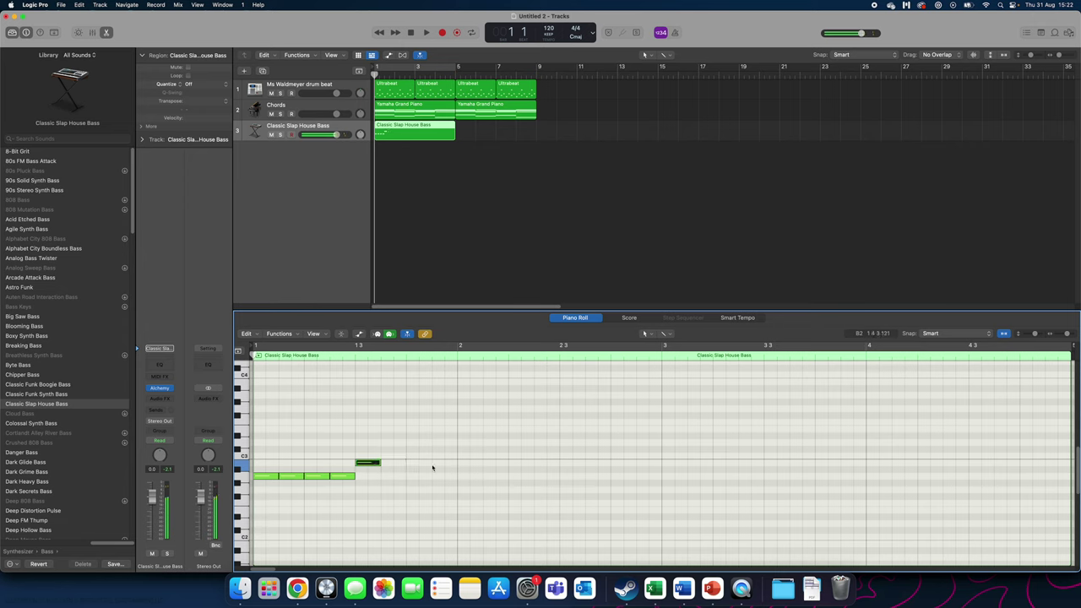
click(387, 462)
click(412, 463)
click(435, 464)
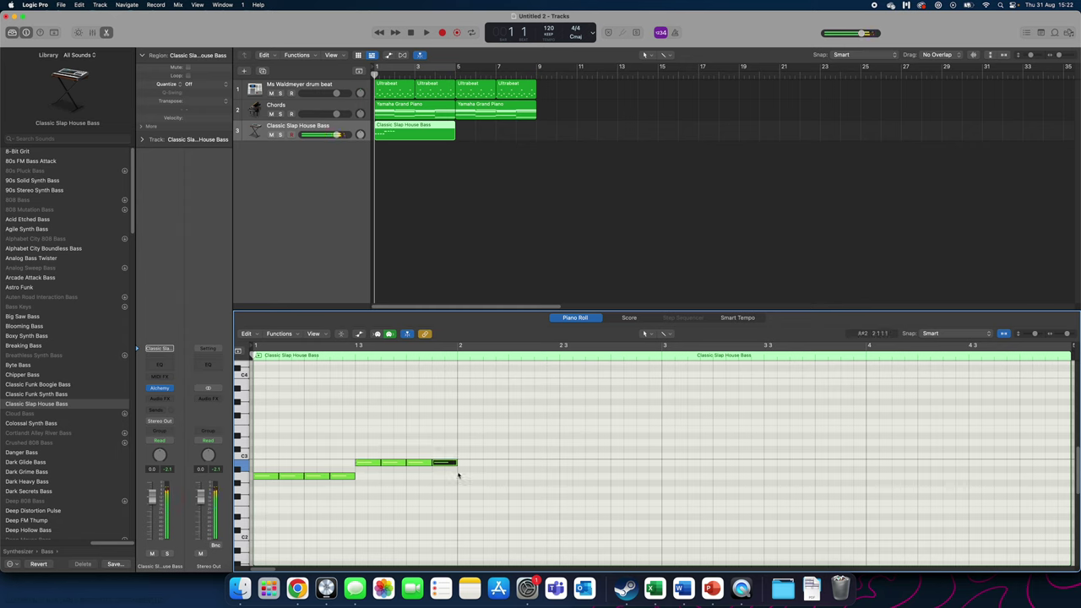
click(467, 397)
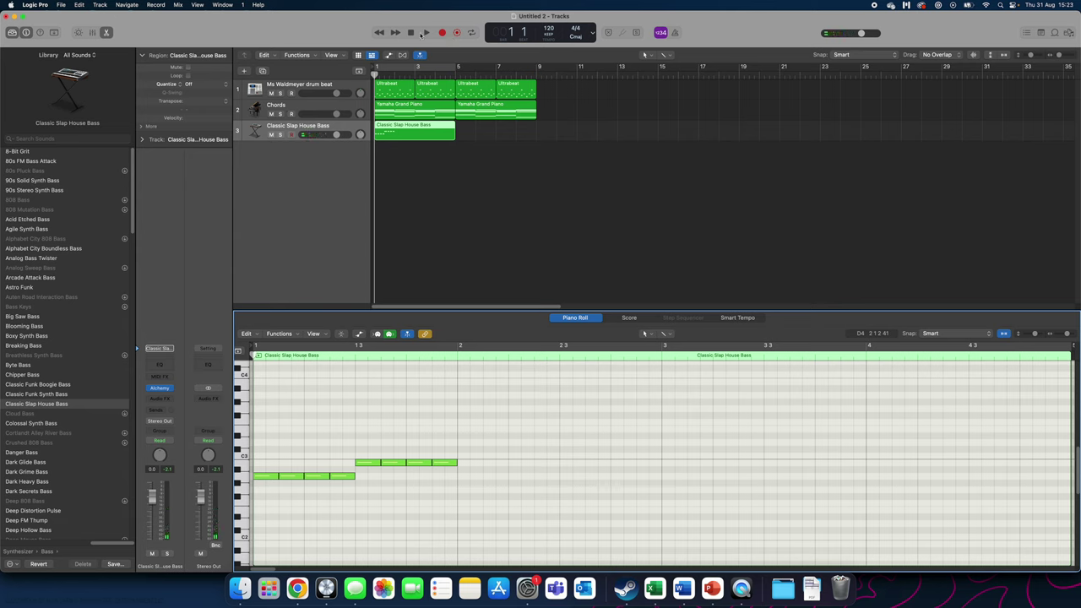
Play back the line so far, then add four E2 notes starting at bar 2
click(426, 32)
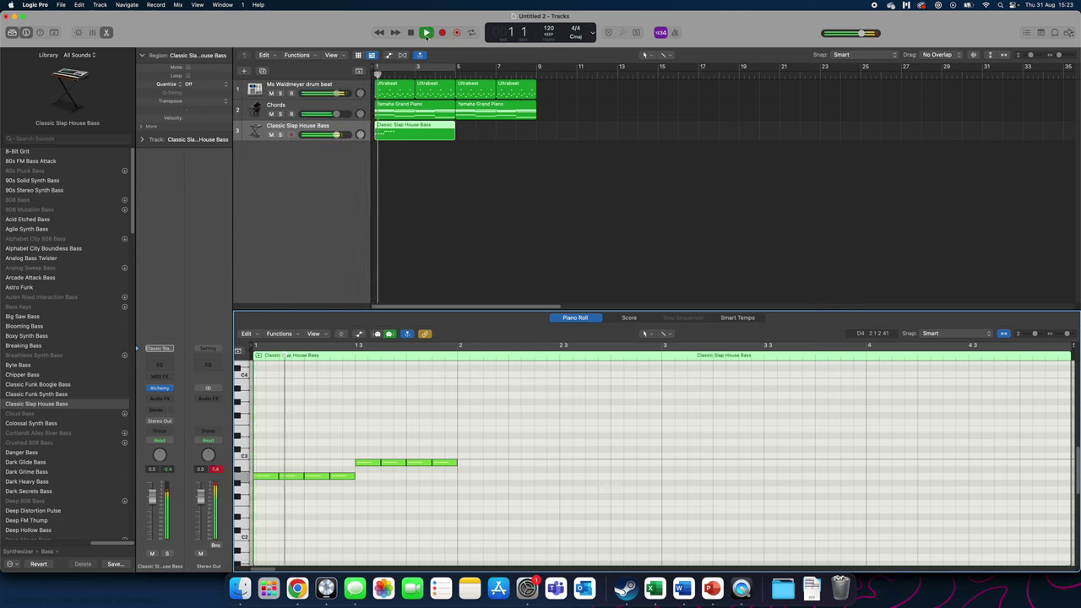
click(410, 33)
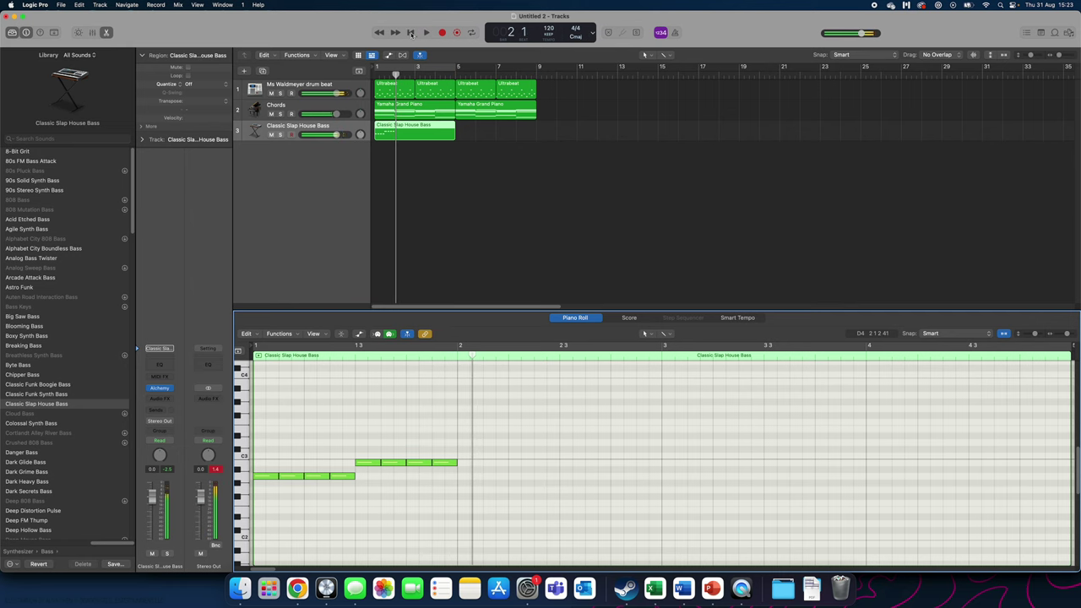
scroll(611, 489, down, 2)
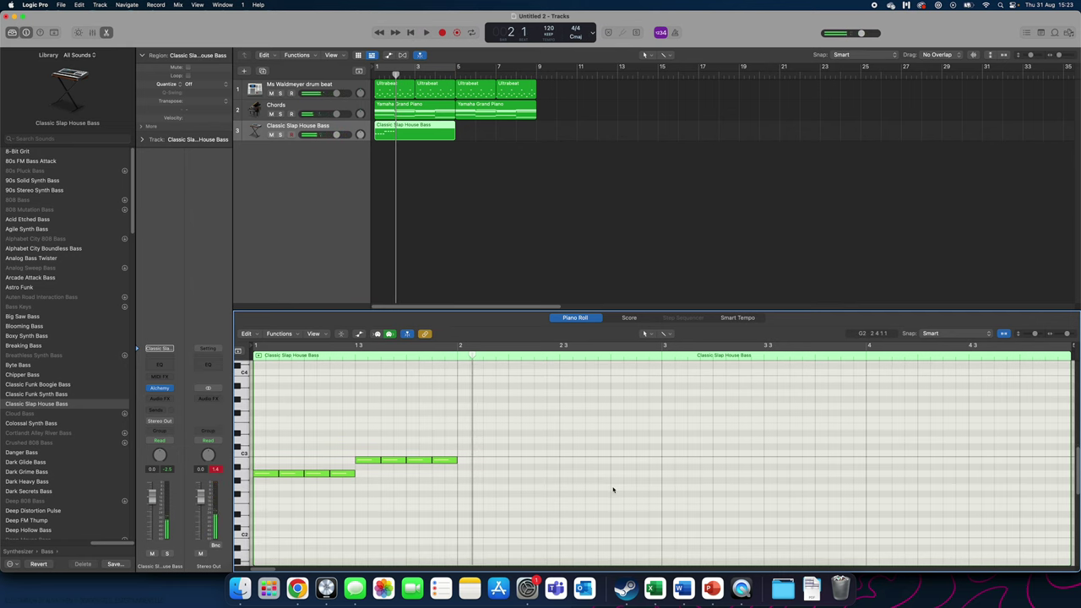
scroll(380, 520, down, 4)
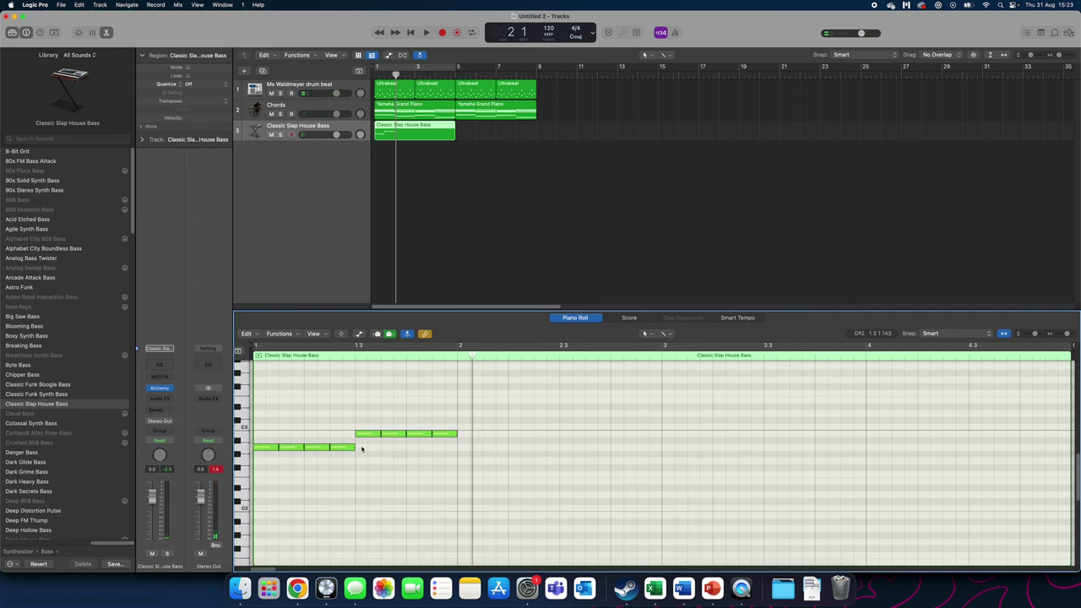
click(237, 483)
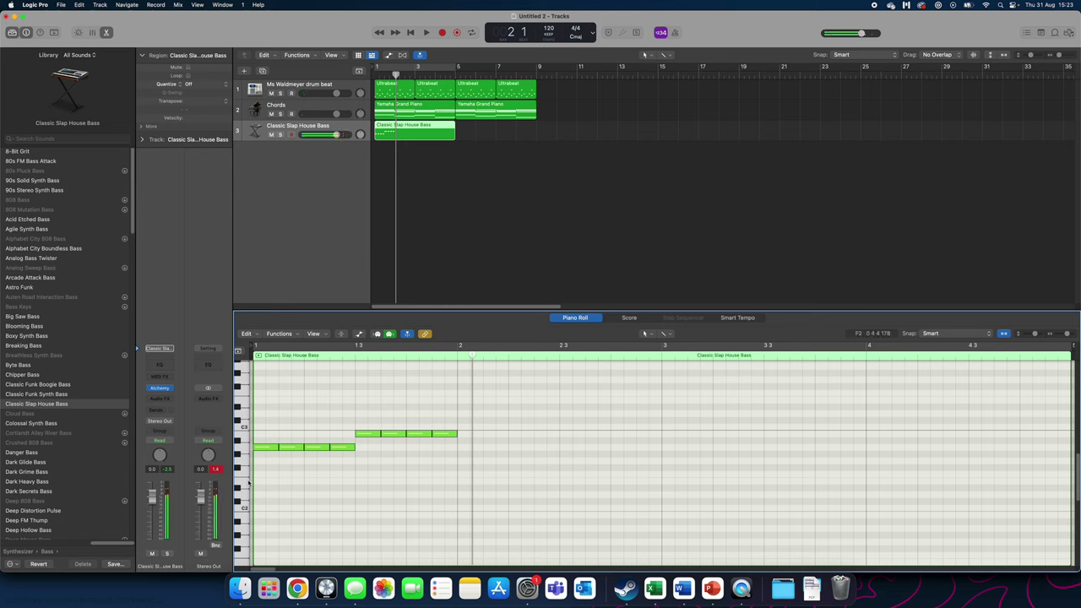
super+click(465, 481)
super+click(490, 480)
super+click(521, 481)
super+click(547, 480)
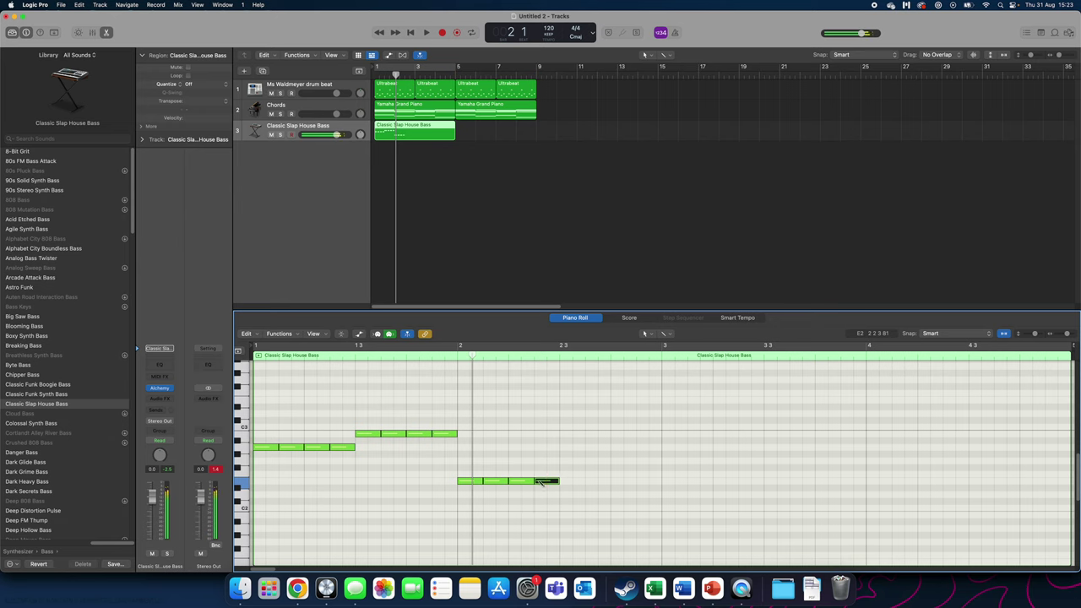
Add four F#2 notes in the second half of bar 2 and audition their pitch
super+click(571, 468)
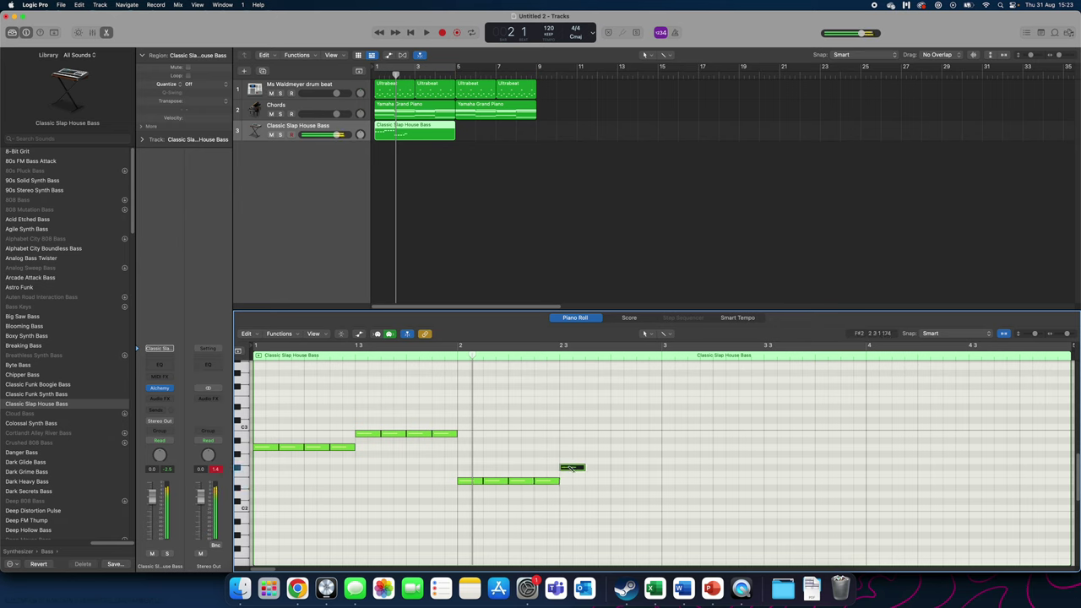
super+click(597, 467)
super+click(622, 467)
super+click(648, 467)
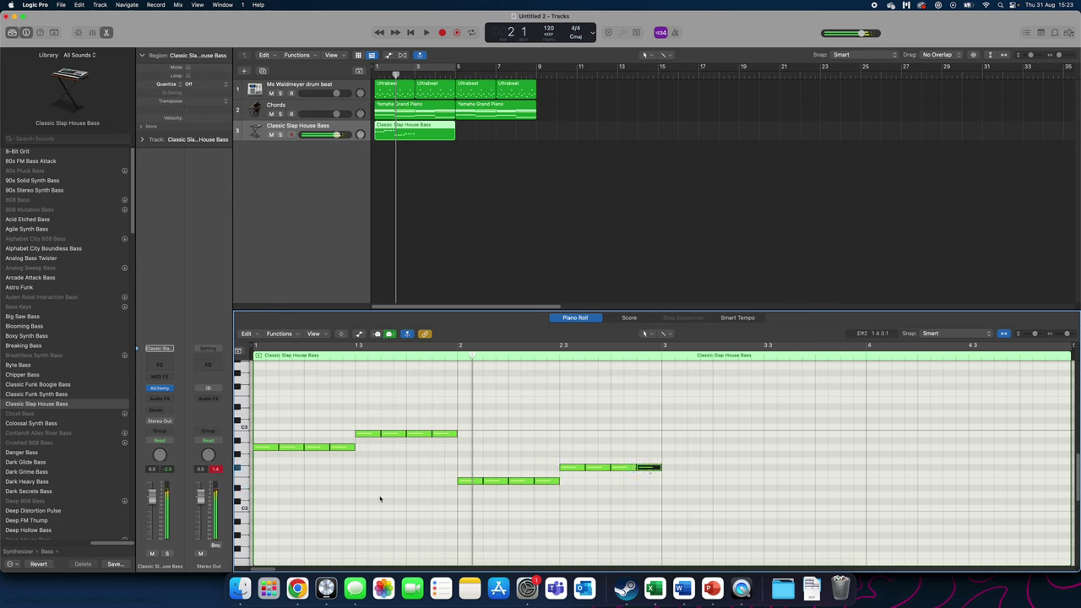
click(299, 496)
click(239, 469)
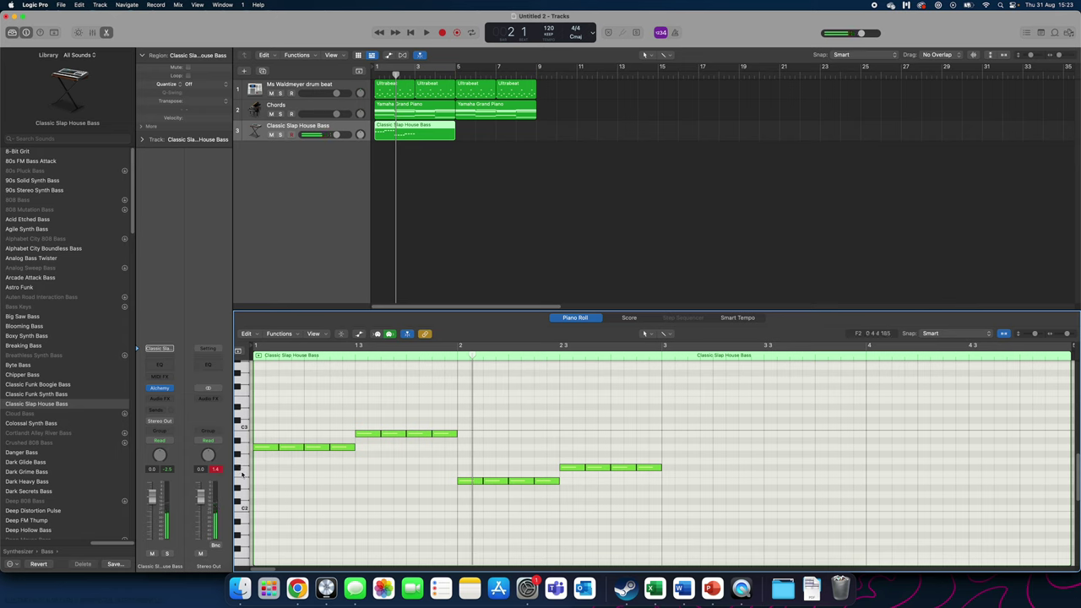
click(239, 470)
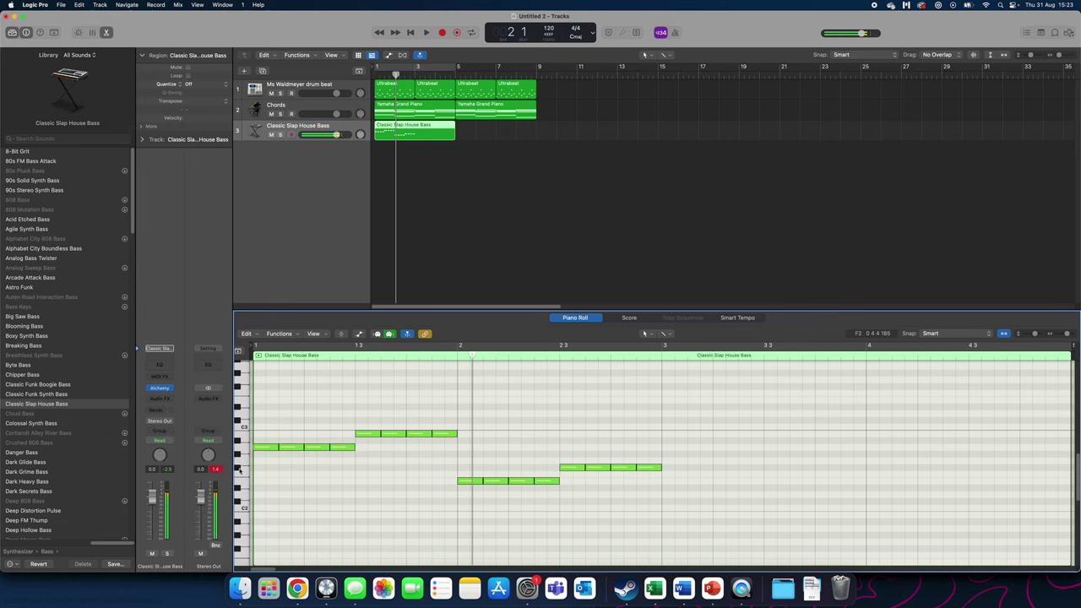
click(589, 492)
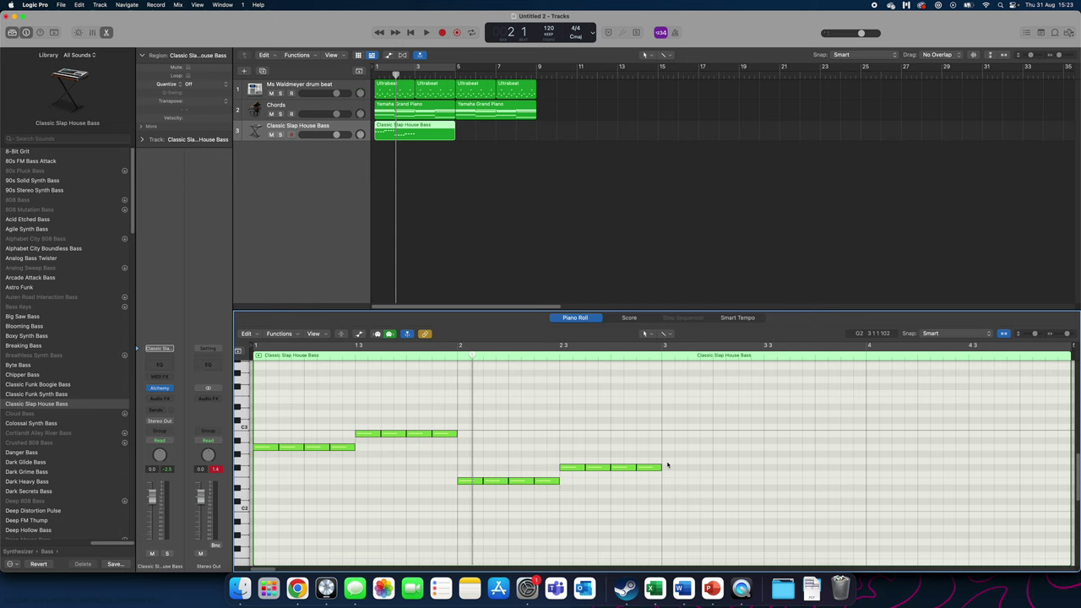
Add four G2 notes starting at bar 3
click(668, 463)
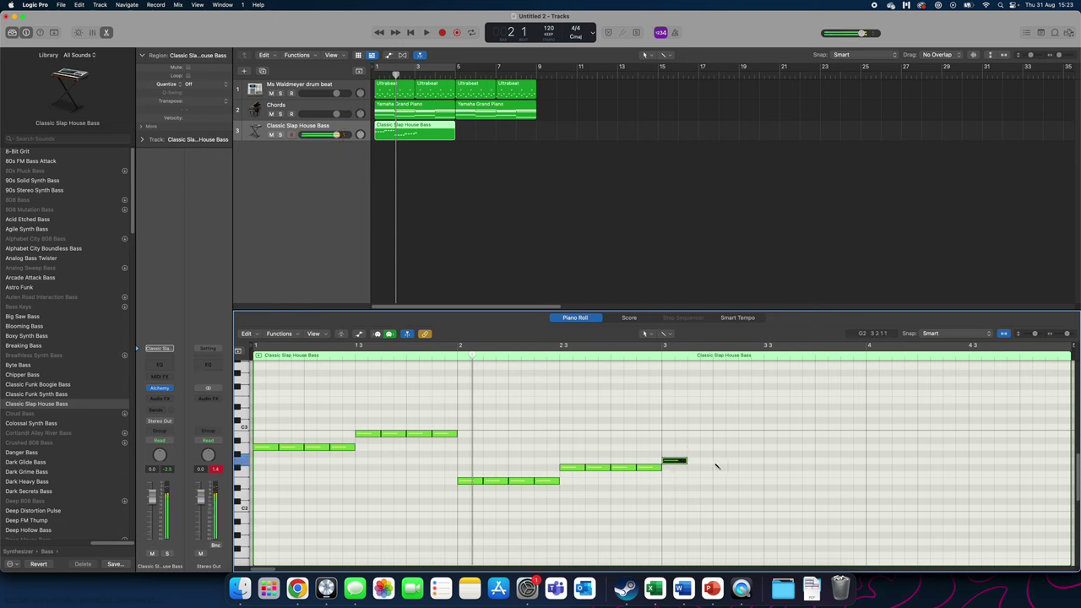
click(698, 462)
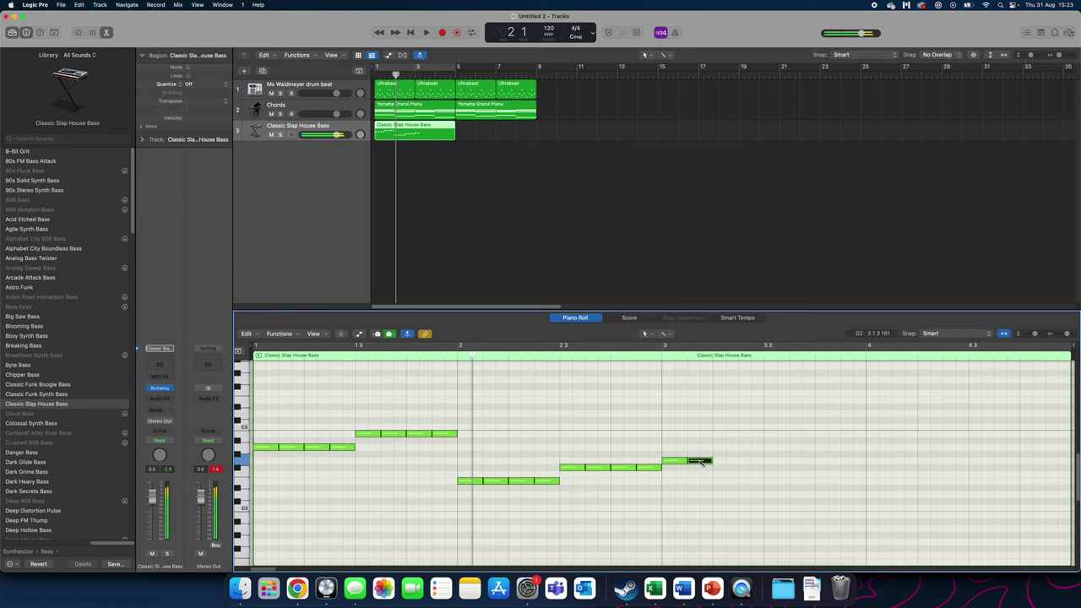
click(718, 462)
click(742, 461)
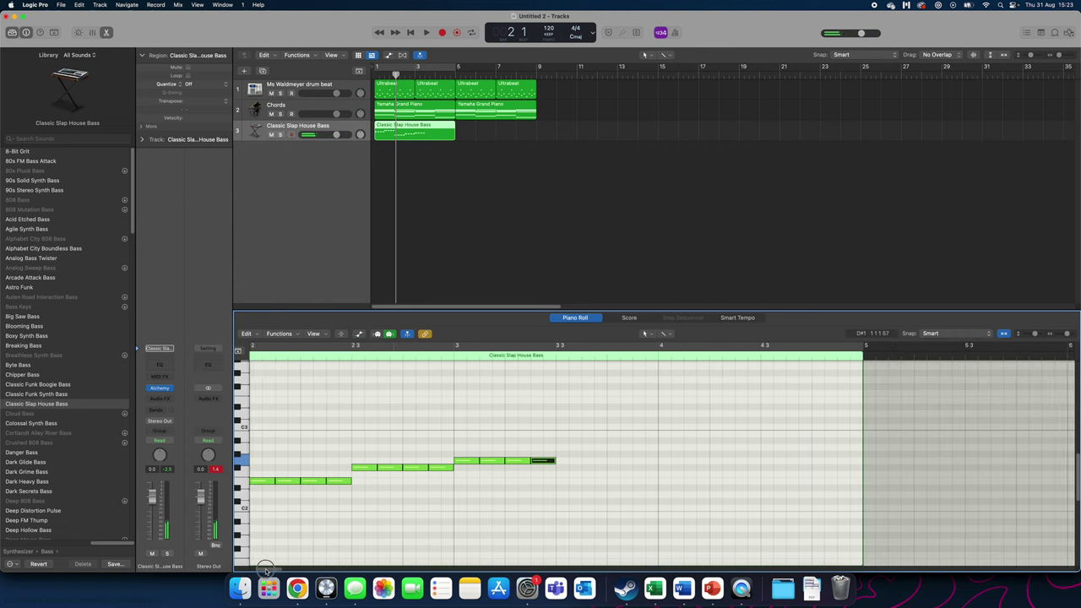
Add a group of four D2 notes starting at bar 3 3
scroll(396, 453, right, 5)
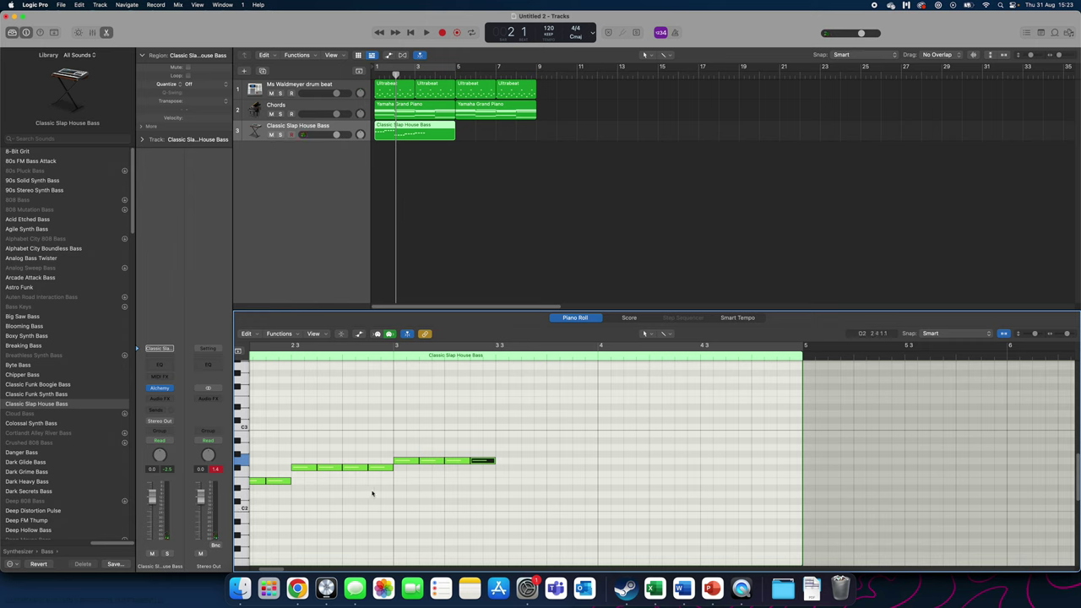
click(505, 493)
click(529, 495)
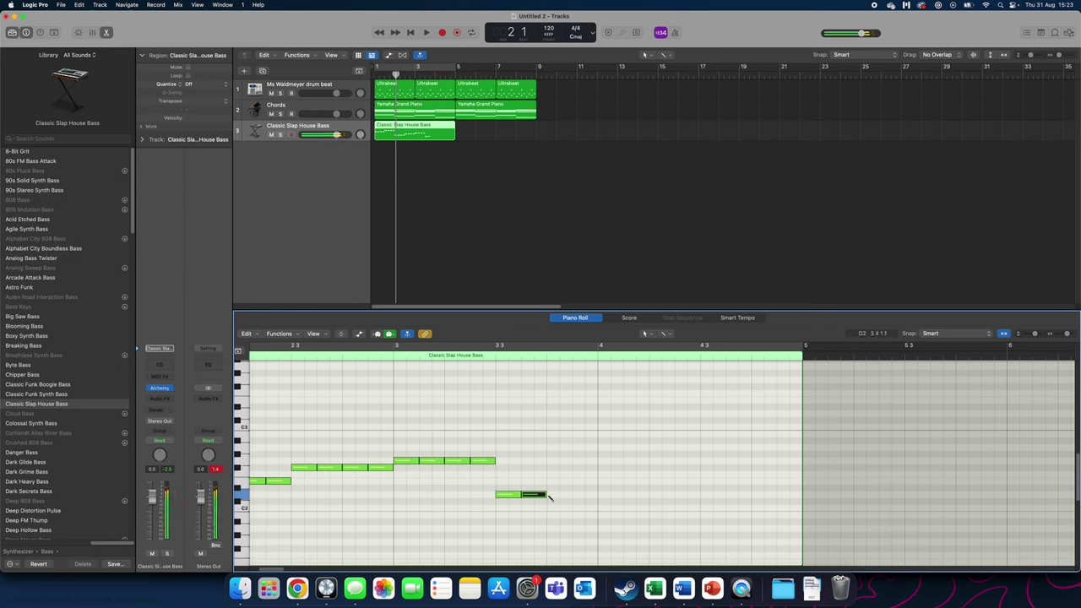
click(549, 495)
click(580, 496)
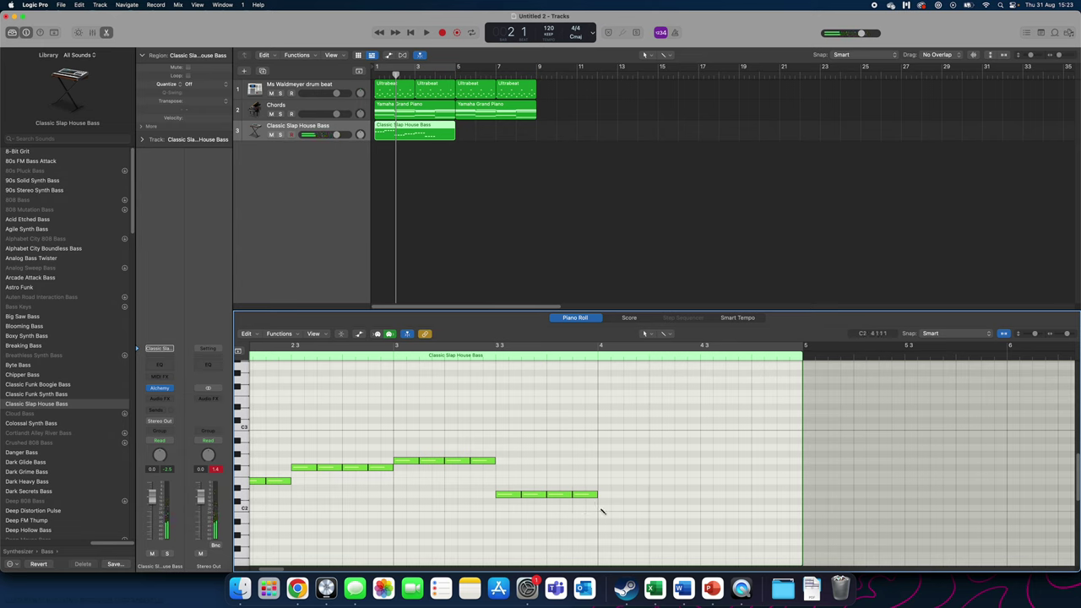
Add five C2 notes from bar 4, then three notes stepping down to the region's end
click(606, 508)
click(633, 508)
click(662, 507)
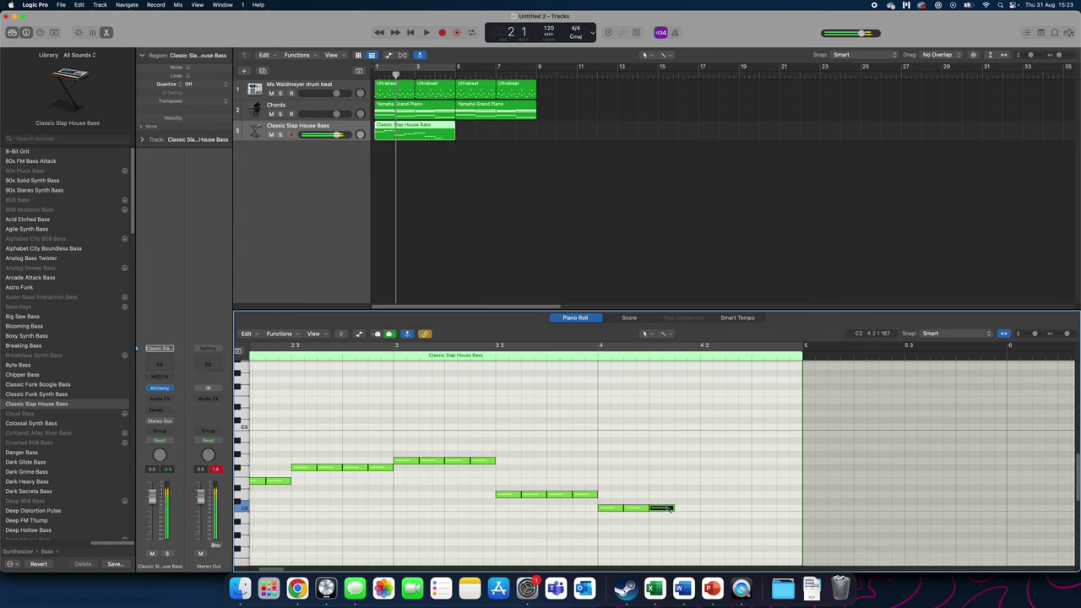
click(686, 508)
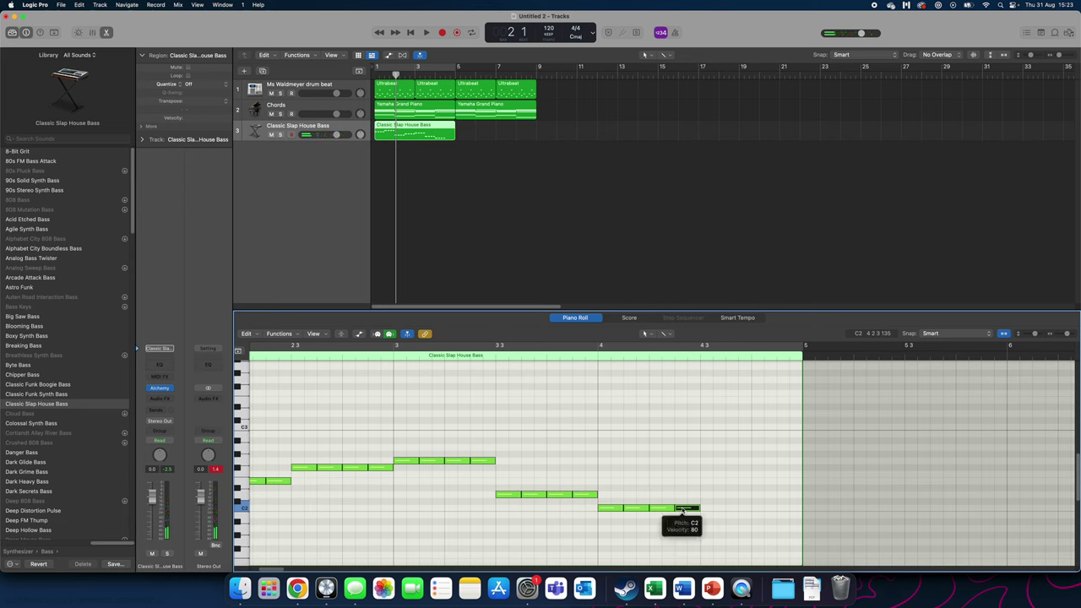
click(708, 507)
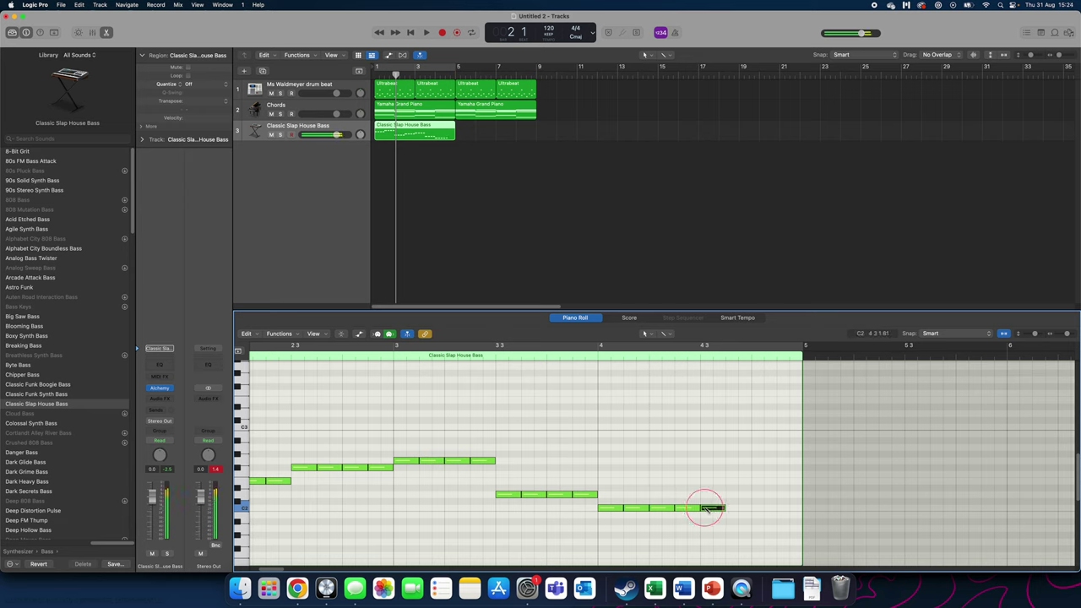
click(737, 513)
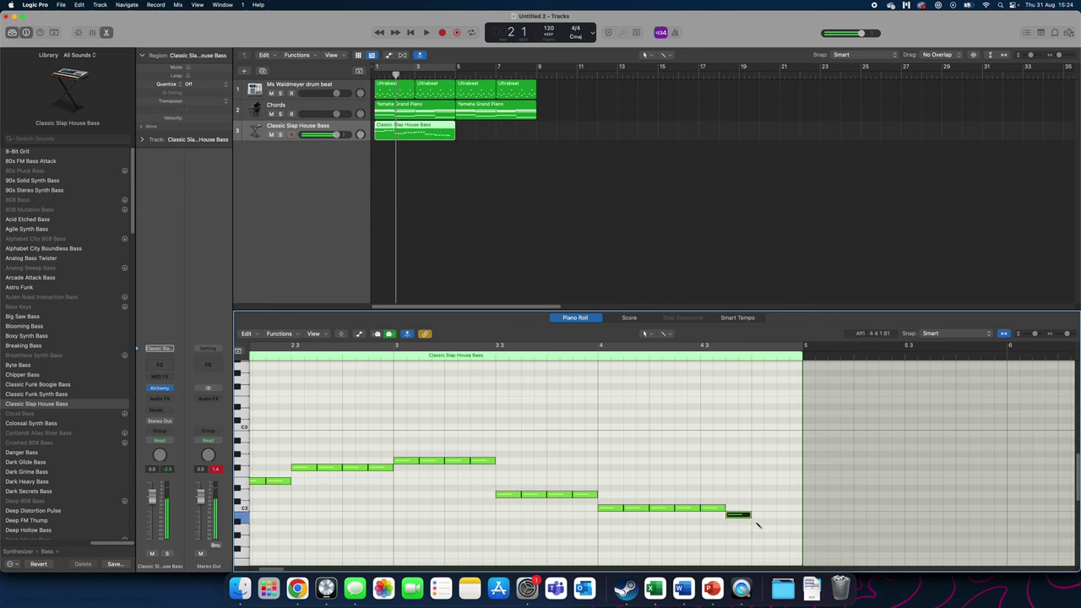
click(763, 528)
click(788, 541)
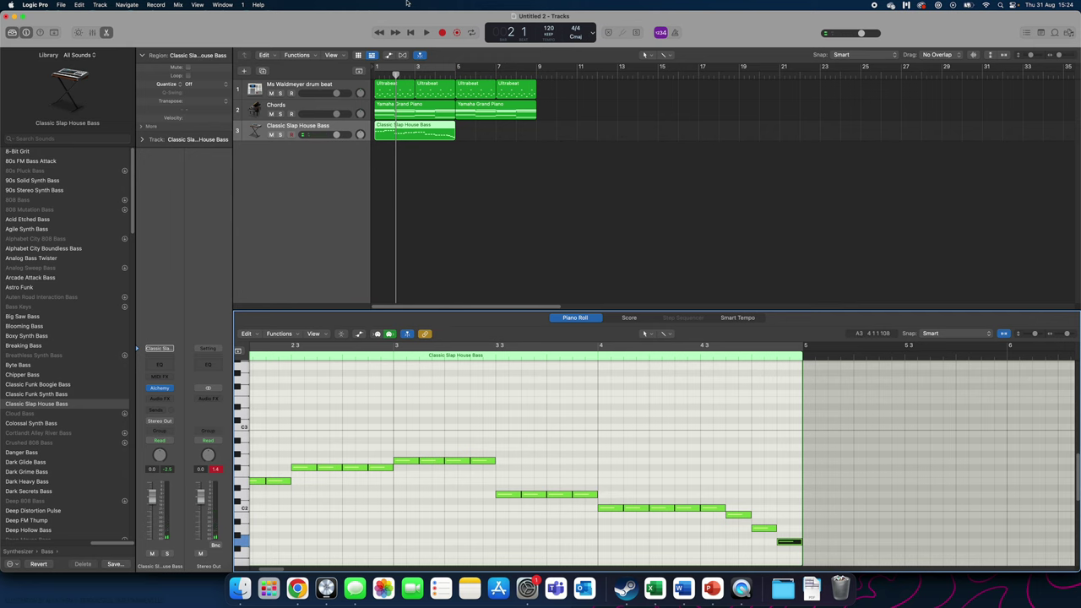
Move the playhead to bar 1, play the bass line, and stop playback
mouse_move(396, 75)
mouse_down()
mouse_move(415, 74)
mouse_move(375, 74)
mouse_up()
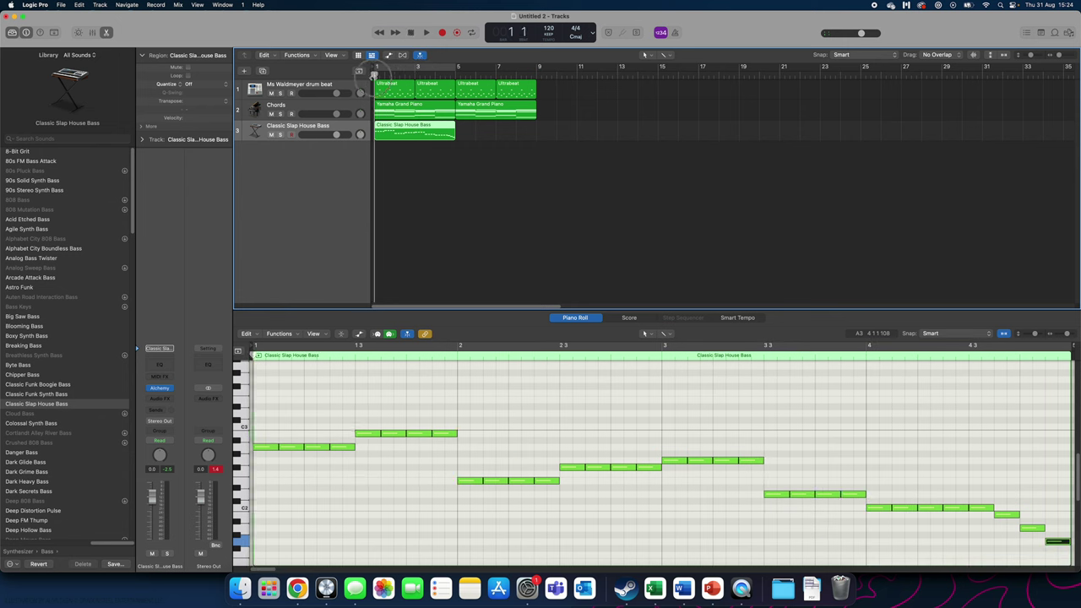
click(426, 32)
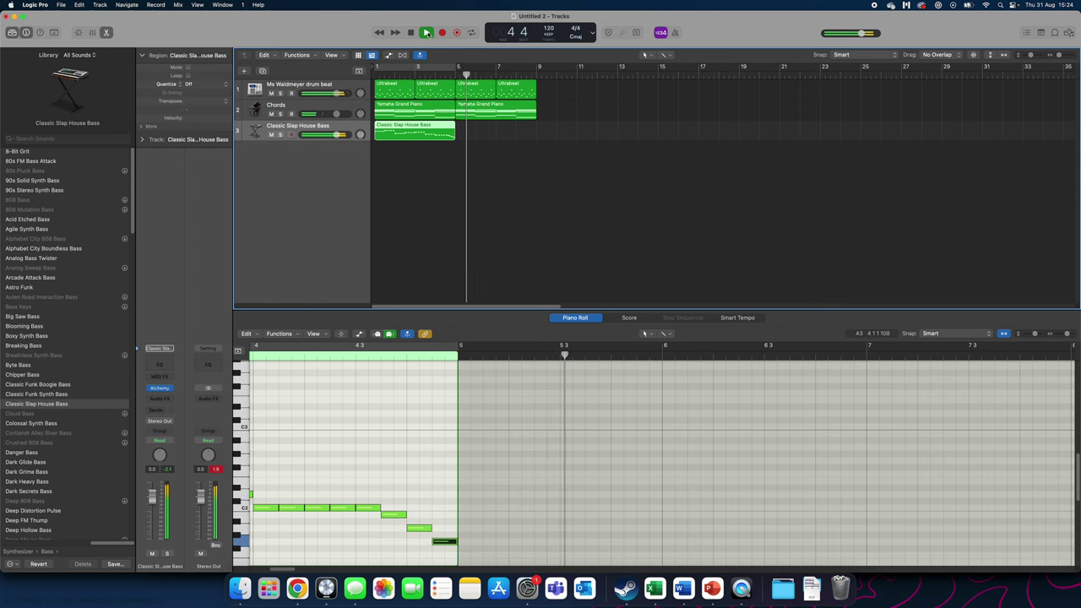
key(space)
Select all notes from bar 3 3 to the region end and drag them up 12 semitones
click(367, 490)
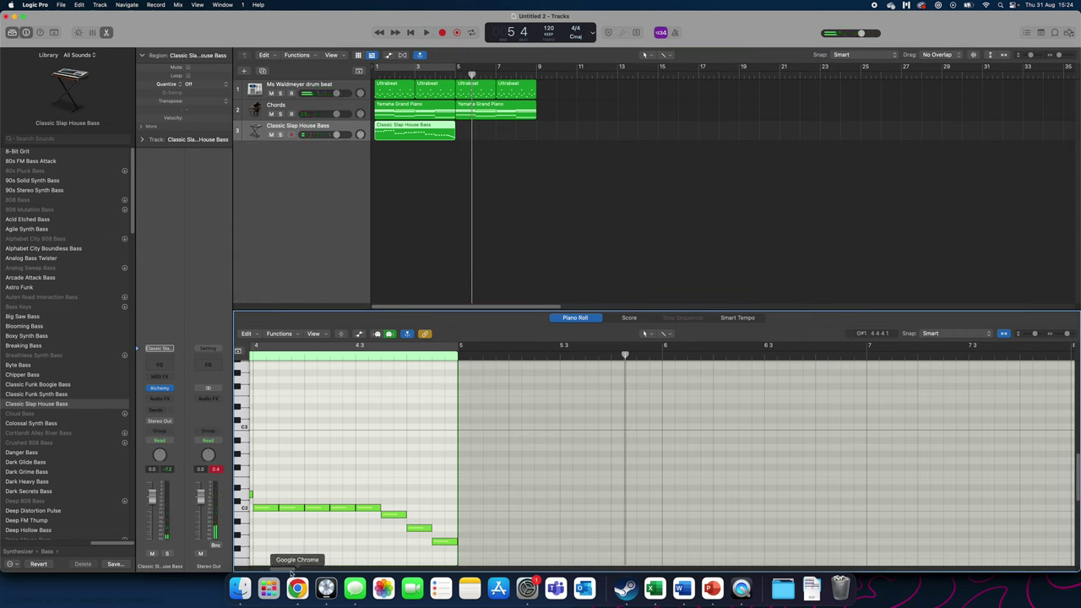
scroll(275, 571, left, 5)
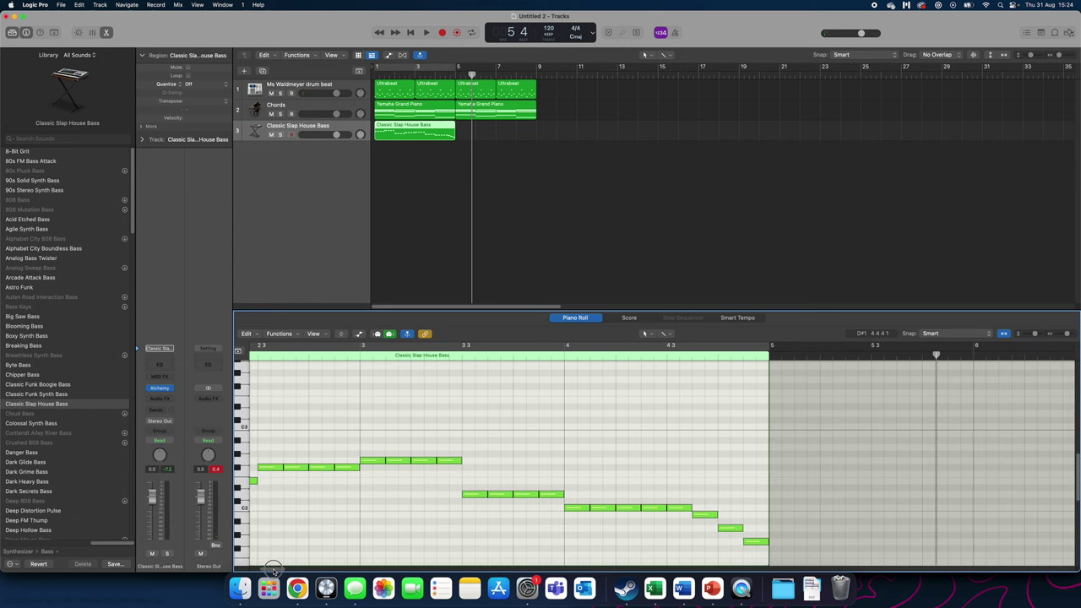
scroll(274, 571, left, 5)
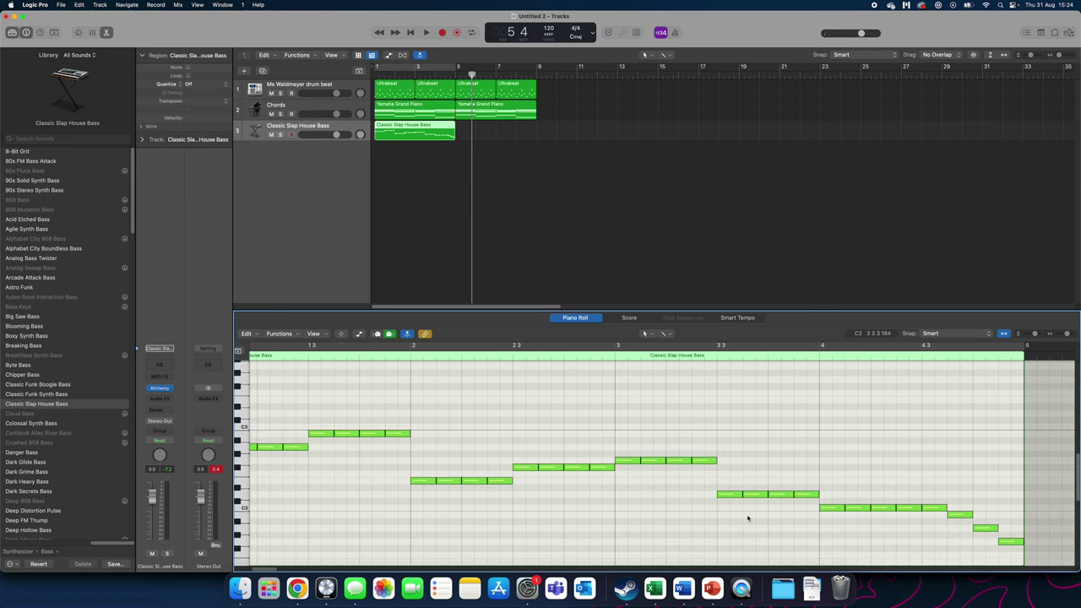
click(731, 495)
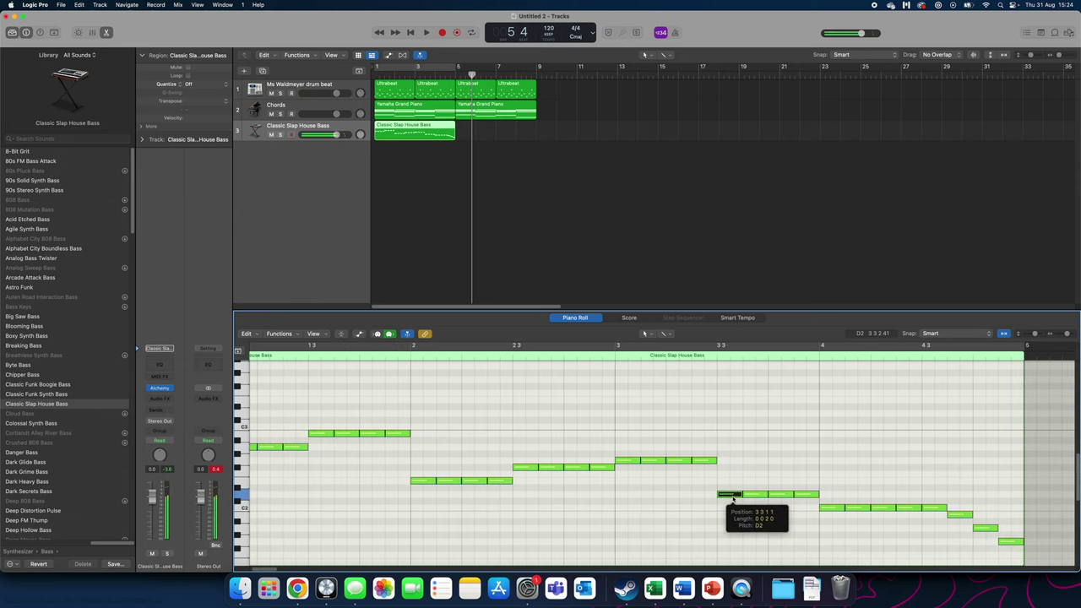
click(731, 421)
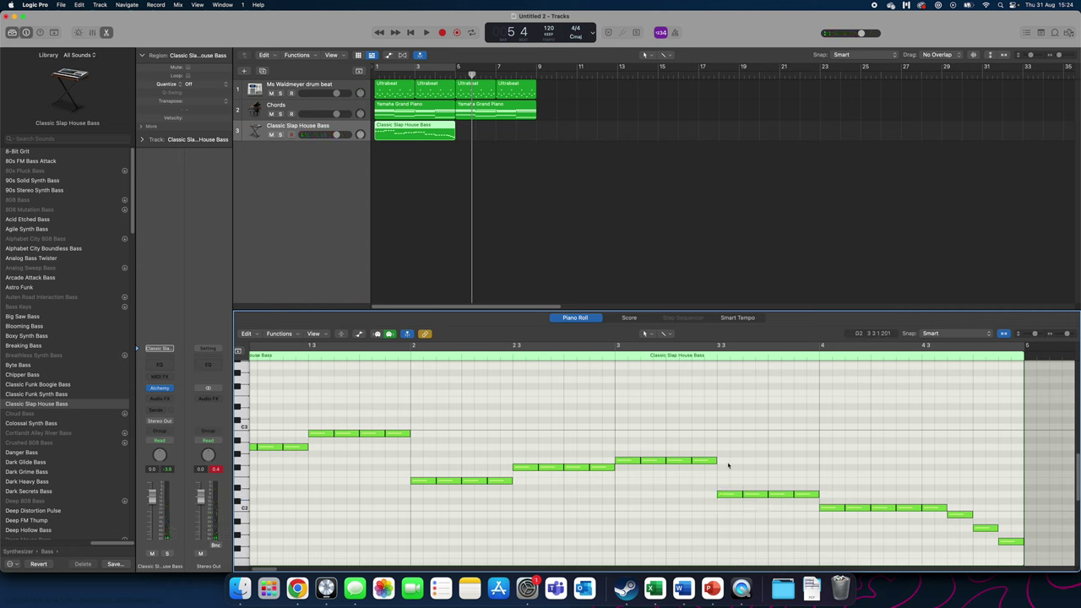
drag(724, 470, 1006, 538)
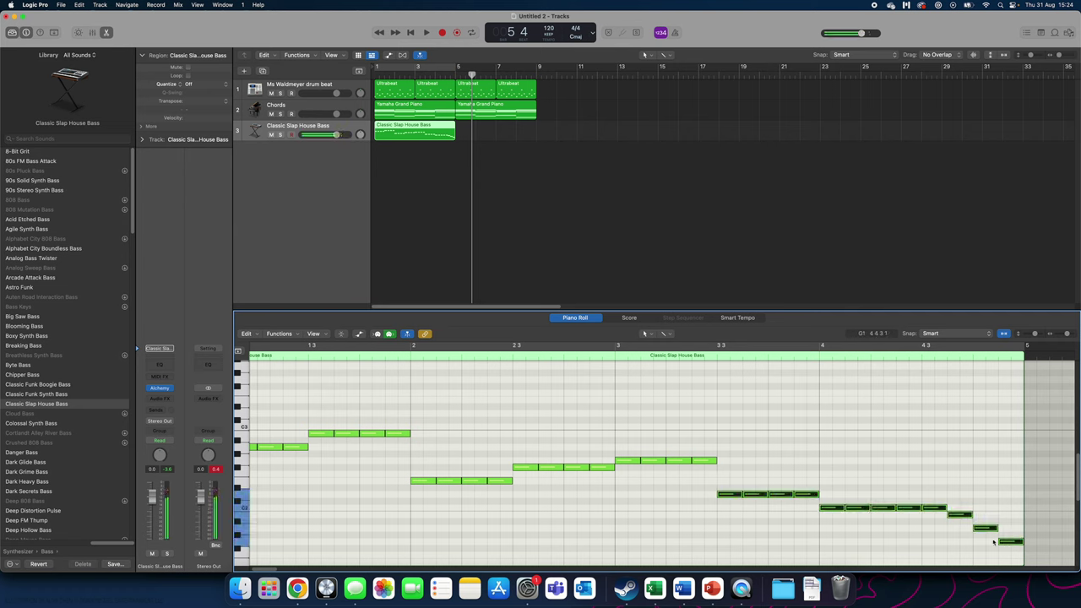
click(724, 494)
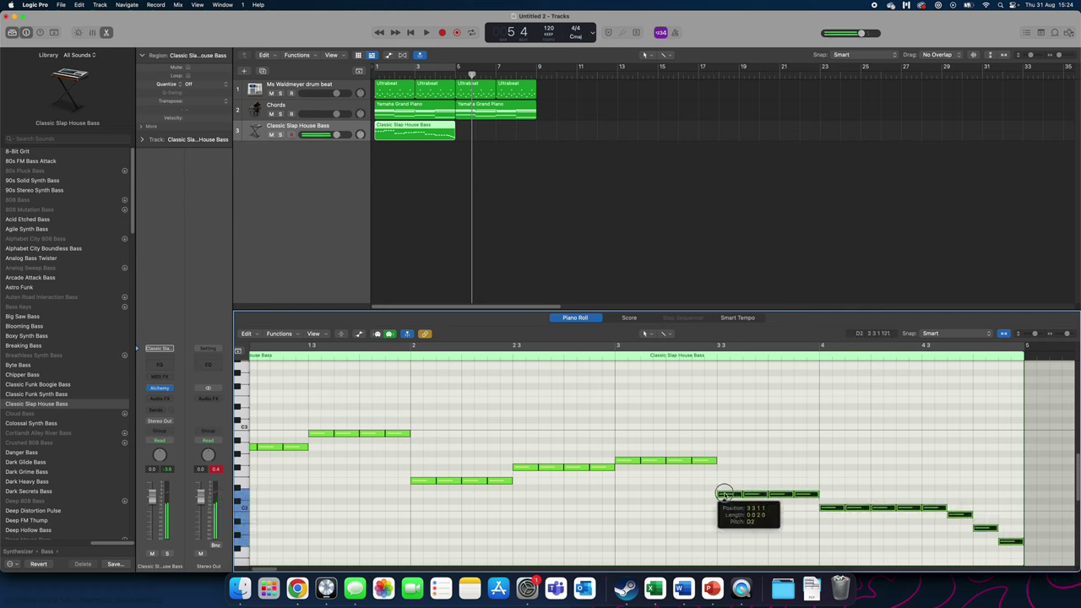
drag(724, 494, 726, 417)
Deselect the moved notes, play the revised bass line from bar 1, and stop
click(751, 463)
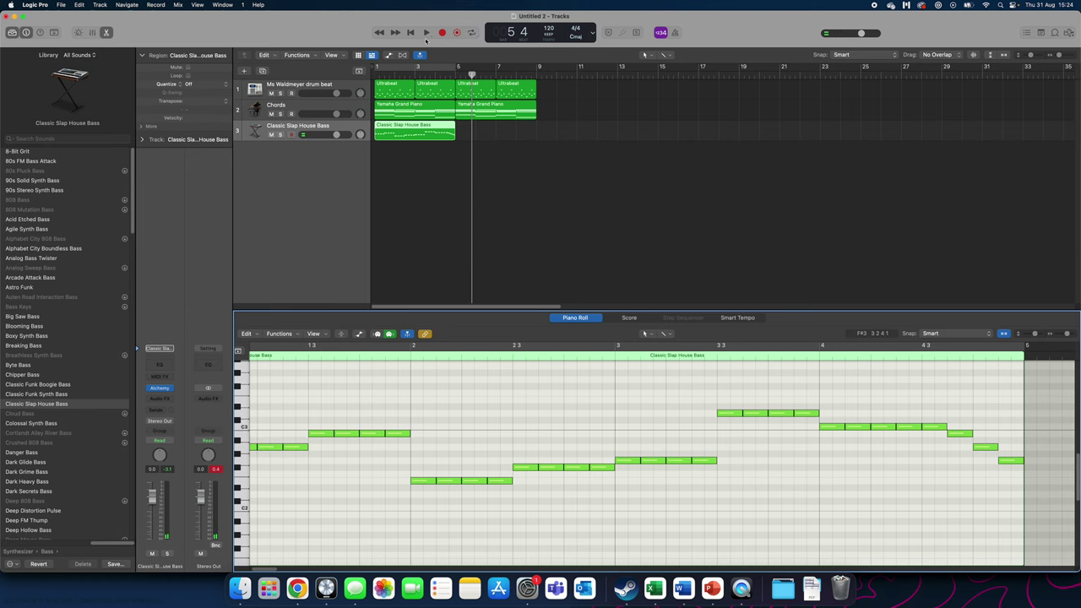
click(411, 32)
click(426, 32)
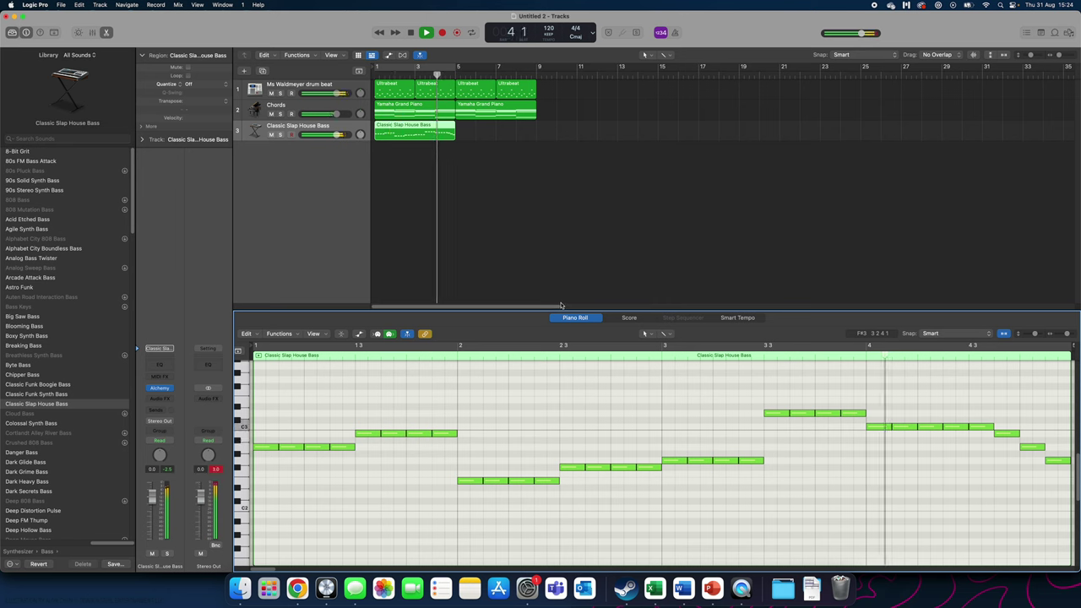
key(space)
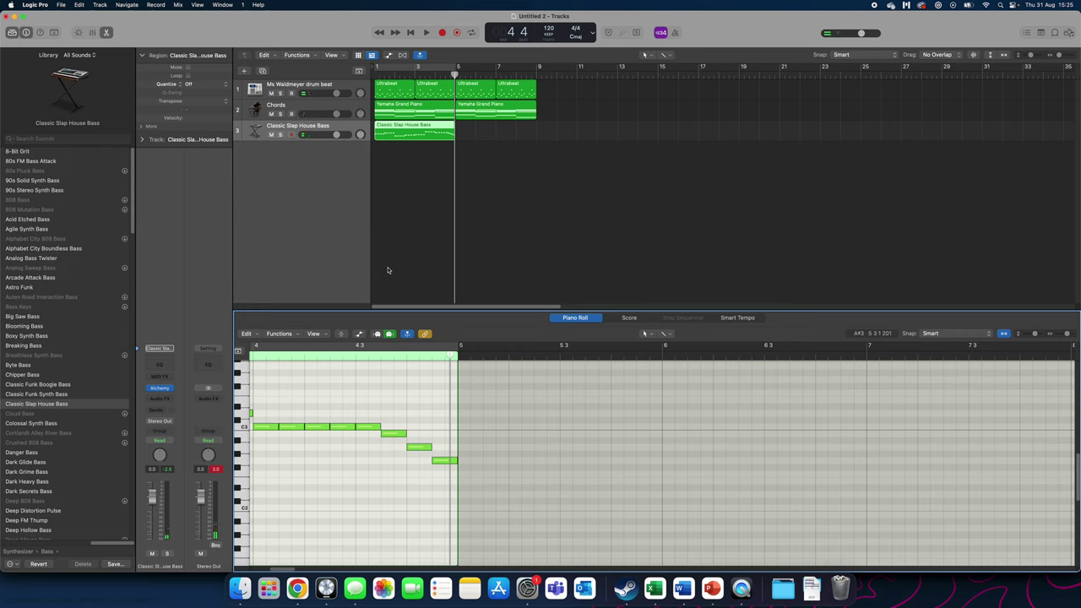
Rename track 3 from 'Classic Slap House Bass' to 'Bass Line'
double_click(310, 126)
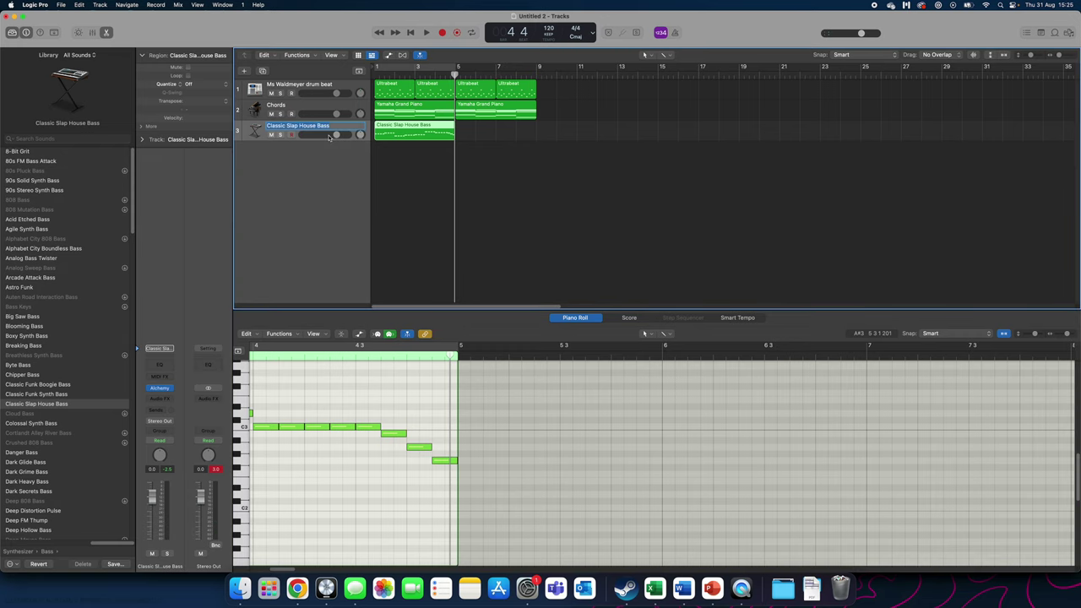
text(Bass Line)
key(Return)
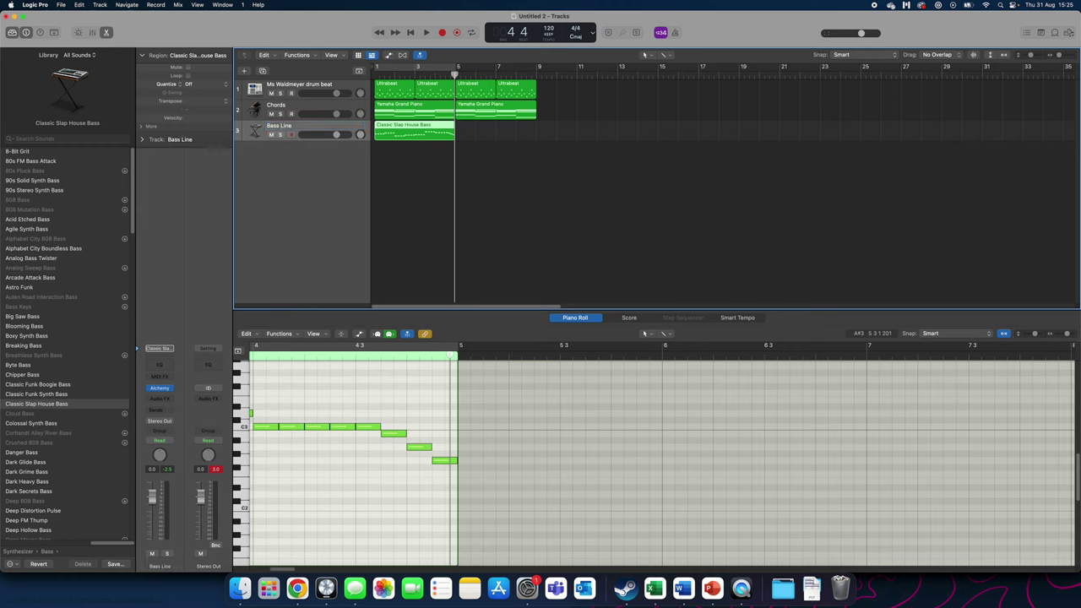